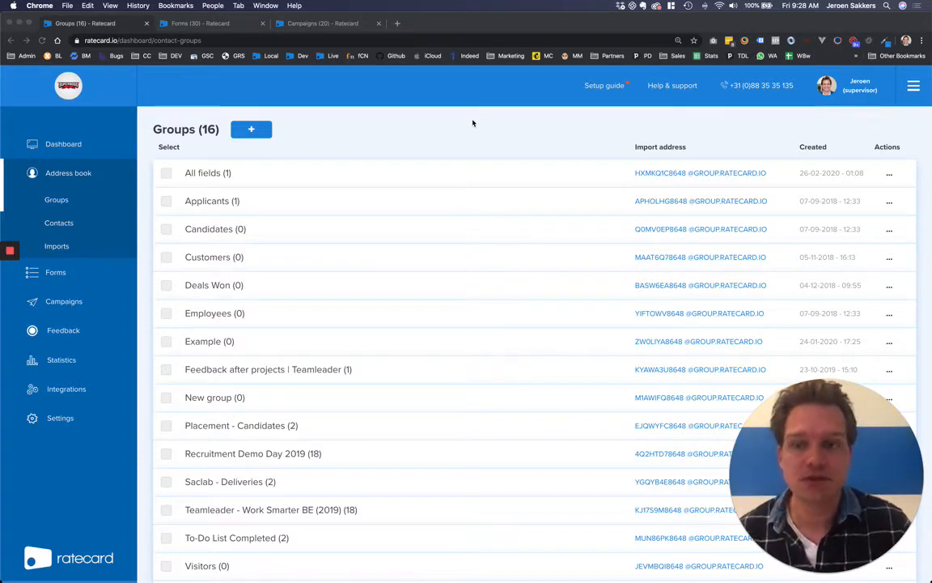
Step: Create a group named 'Placements | Candidates' with a second team-member field, a departments field and two text fields
scroll(323, 150, "down", 1)
scroll(250, 134, "up", 1)
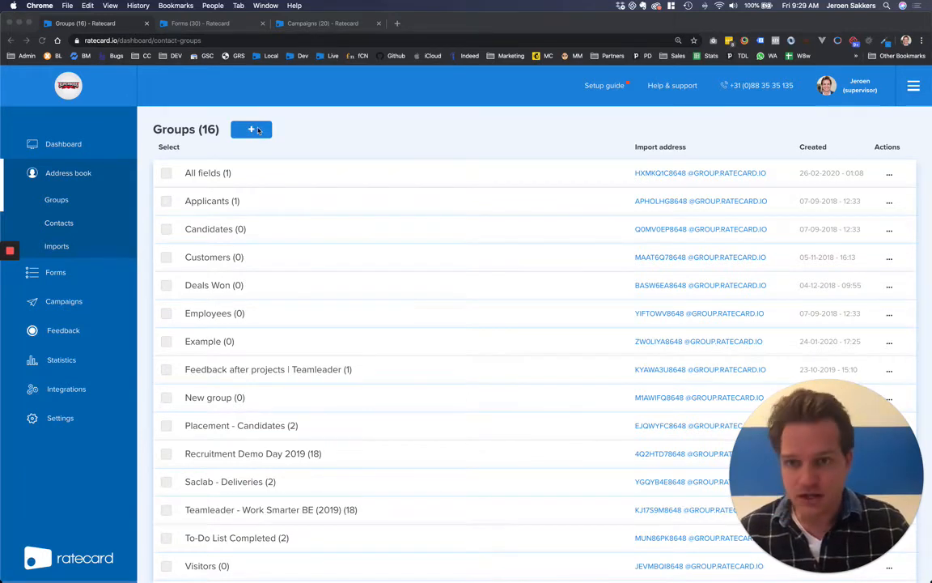
left_click(259, 131)
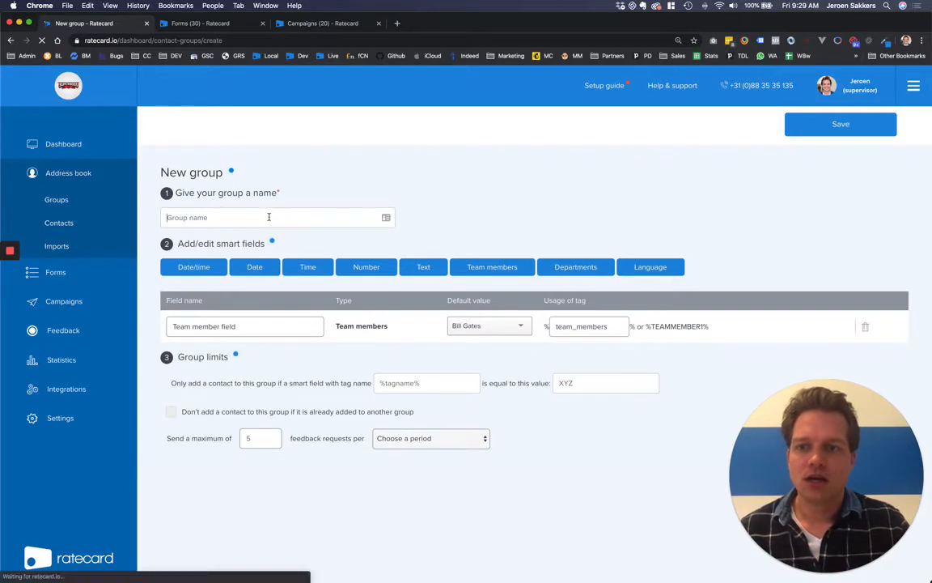
type("Placements | Candidates")
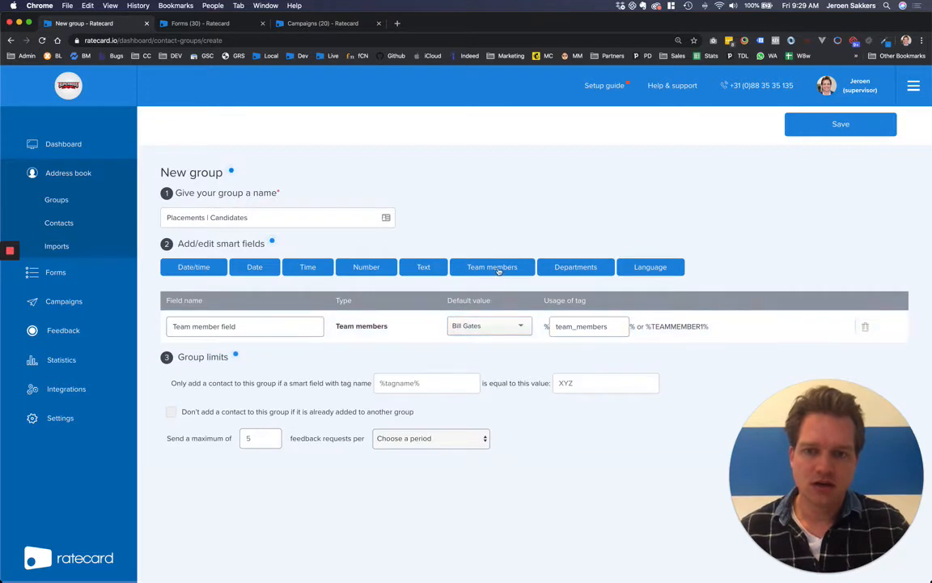
left_click(485, 271)
left_click(588, 271)
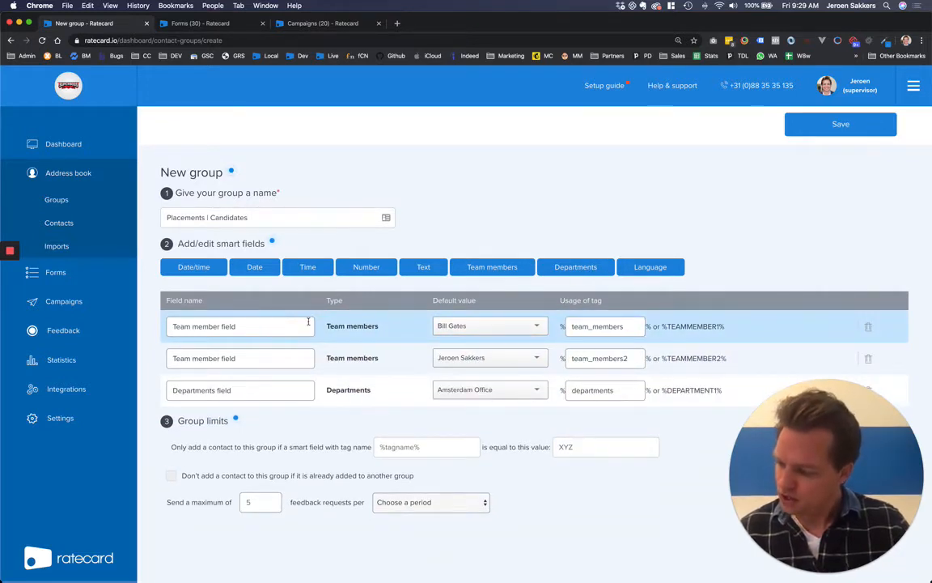
left_click(435, 269)
left_click(435, 269)
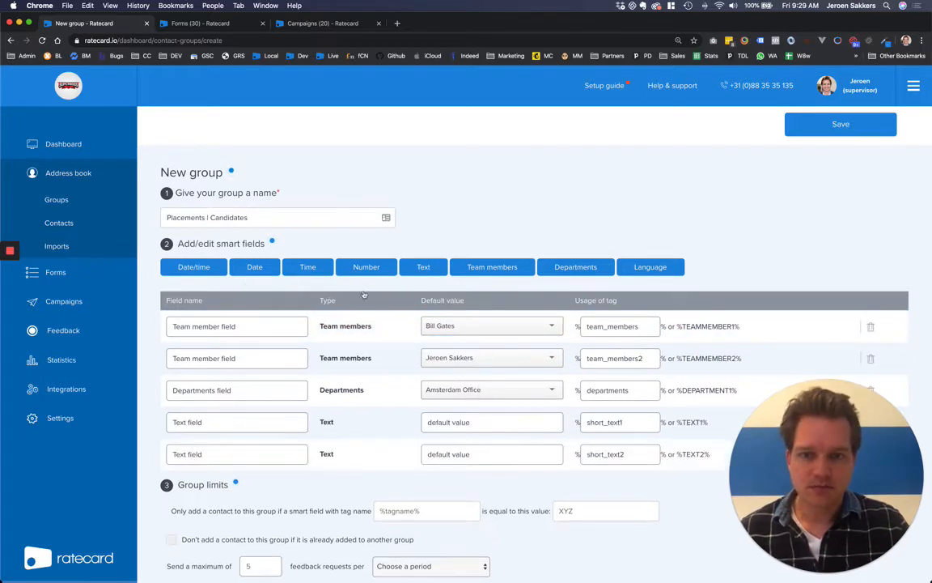
Step: Rename the fields Hiring manager, Recruiter and Office, and pick a different team member as Recruiter default
triple_click(254, 321)
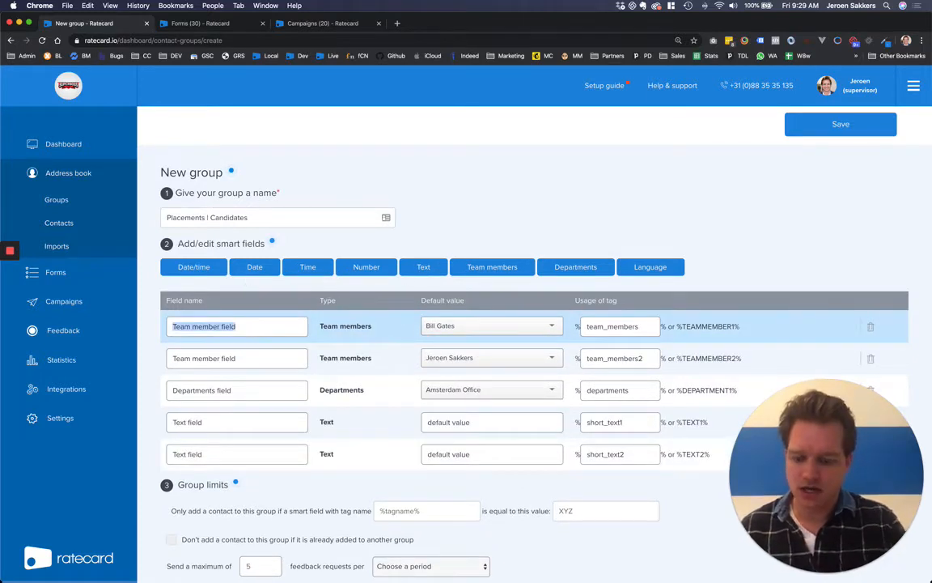
type("Hiring manage")
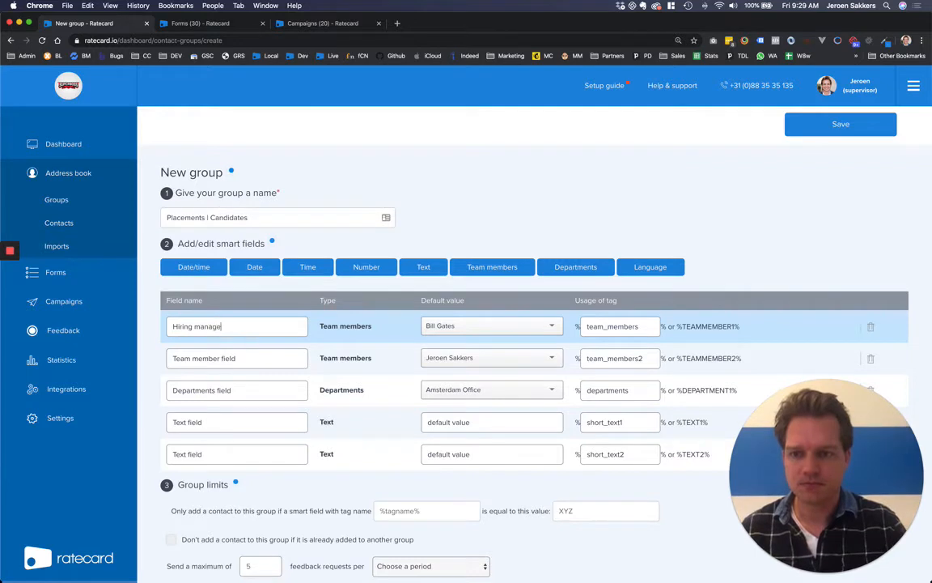
type("r")
triple_click(272, 357)
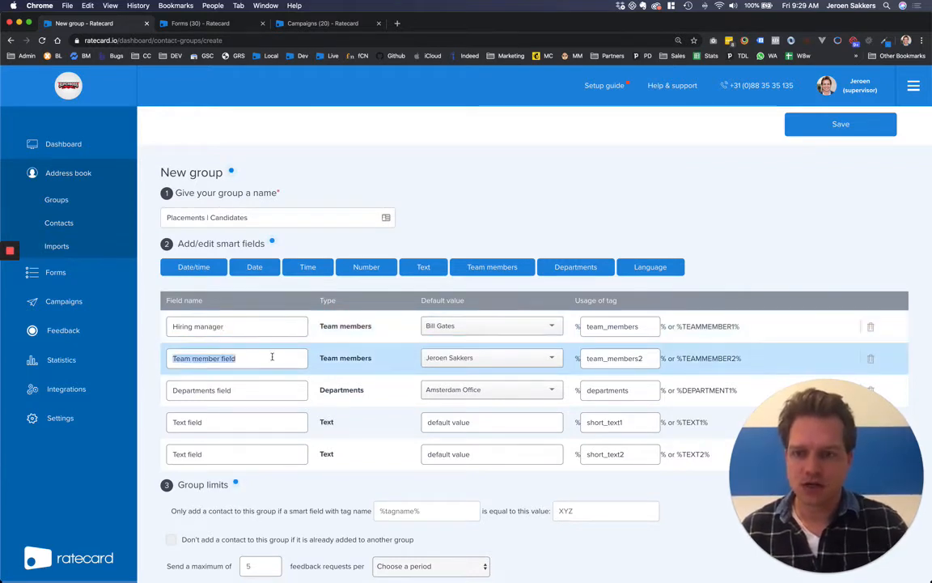
type("Recru")
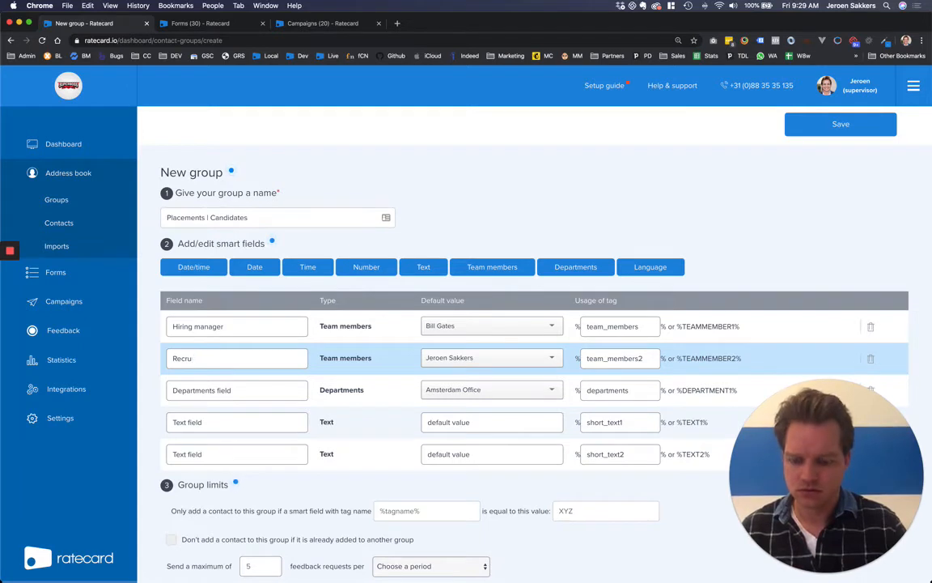
type("yiteriter")
left_click(259, 396)
key("super+a")
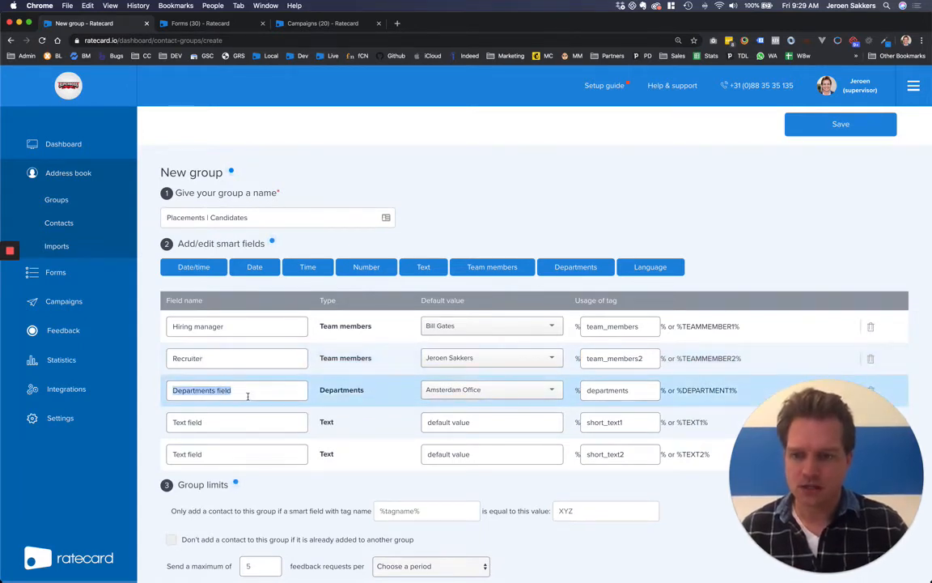
type("Office")
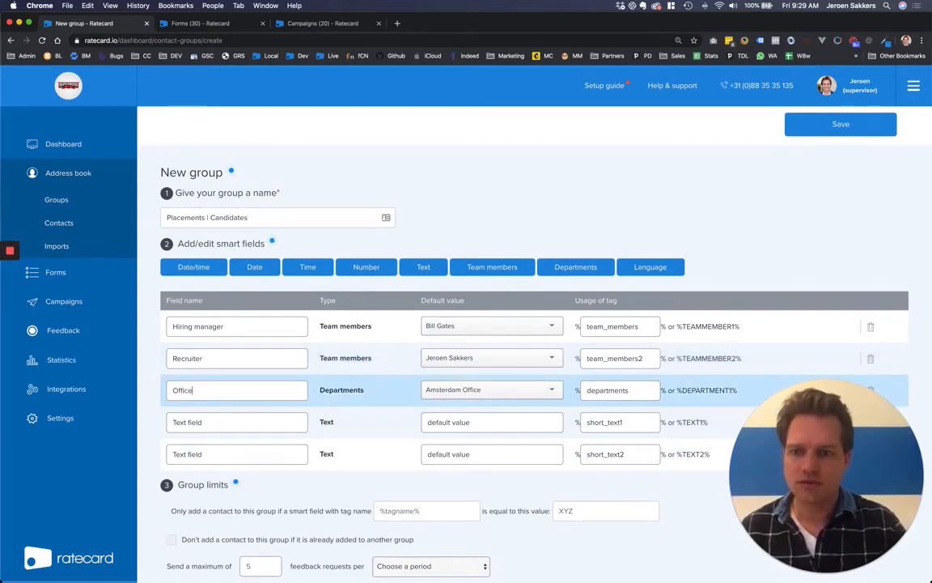
left_click(437, 357)
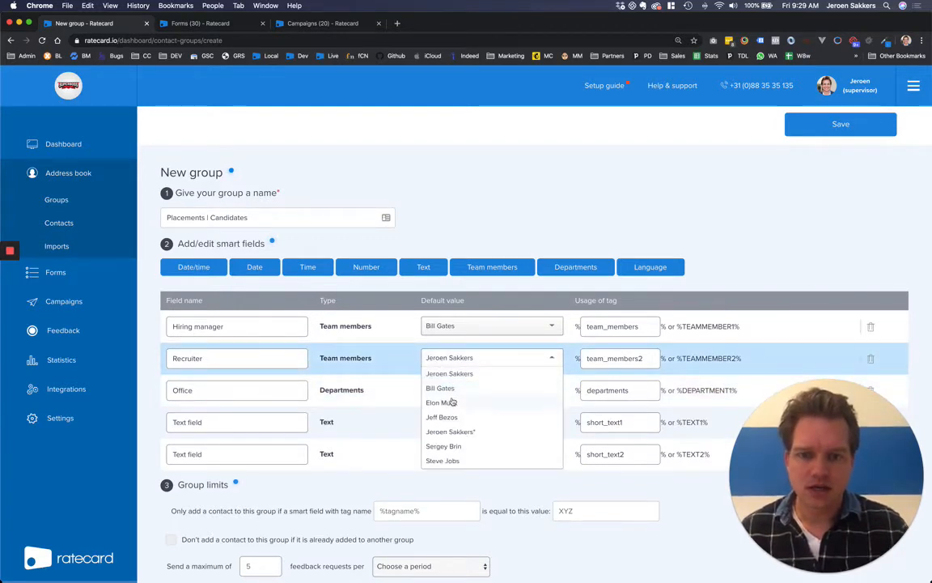
left_click(452, 402)
Step: Rename the text fields Employer with default ING and Job ID with default ID-001
left_click(217, 425)
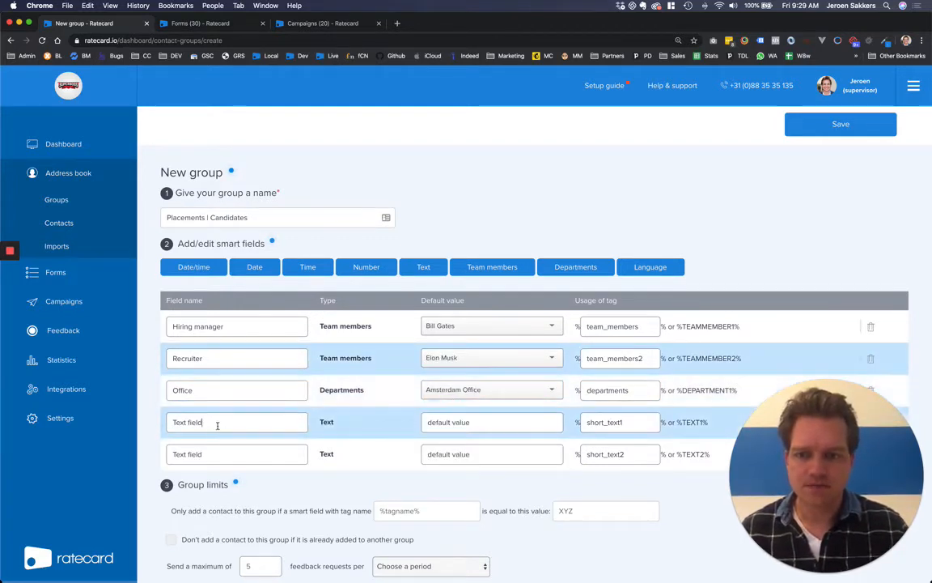
key("super+a")
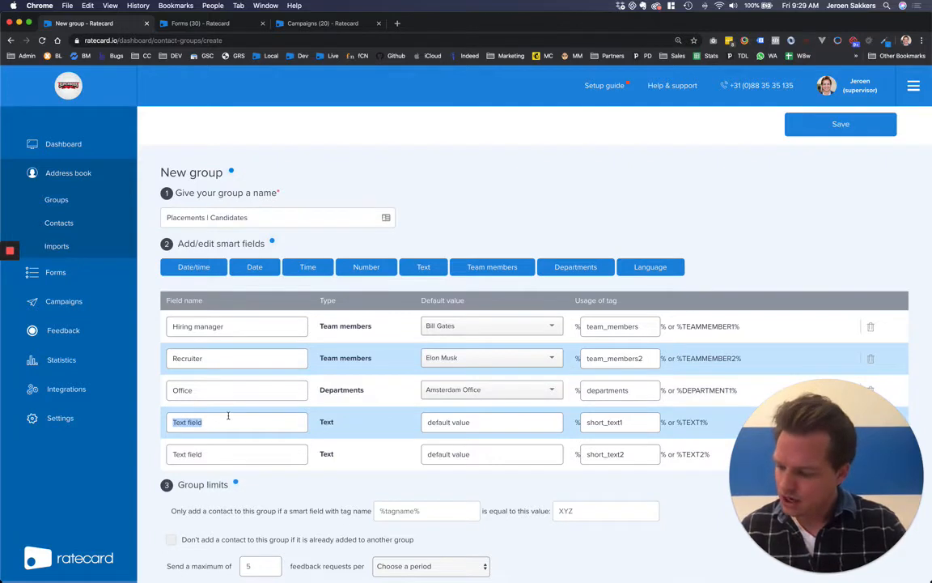
type("Employer")
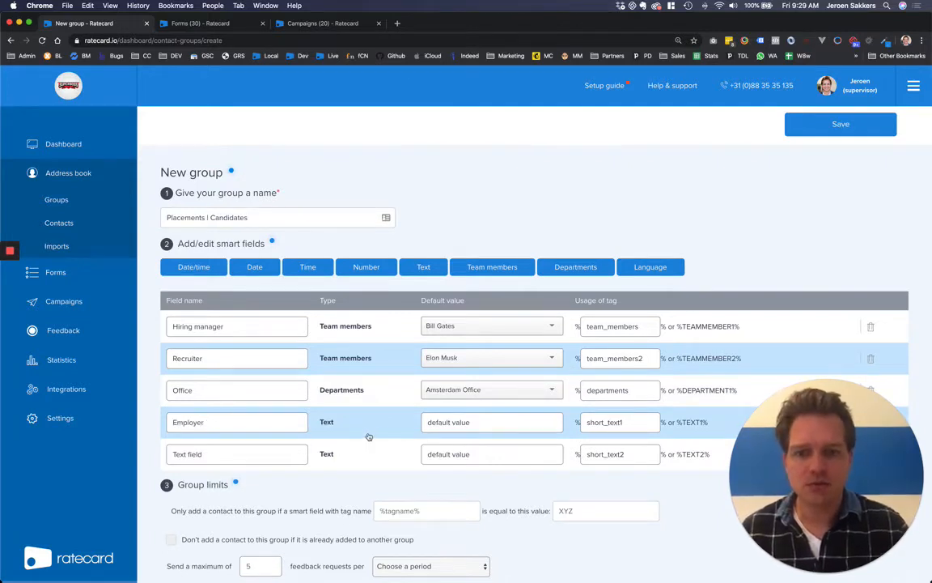
left_click_drag(426, 422, 470, 424)
type("ING")
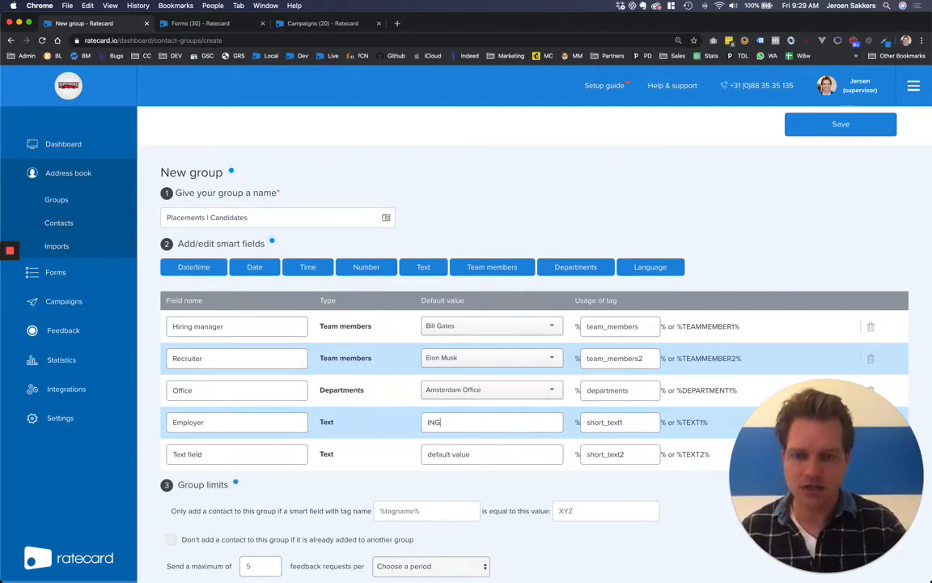
left_click(256, 454)
type("Job l")
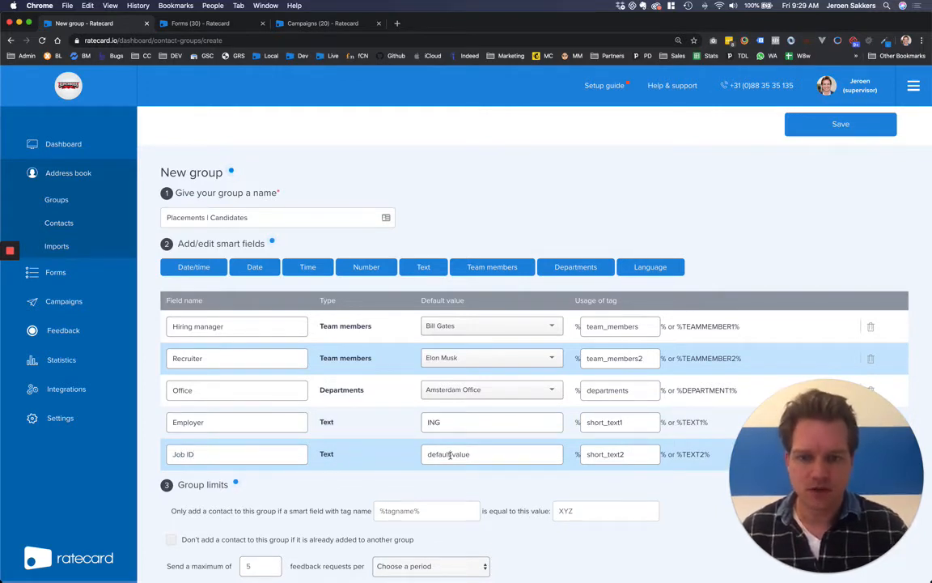
left_click_drag(427, 454, 470, 455)
type("ID-001")
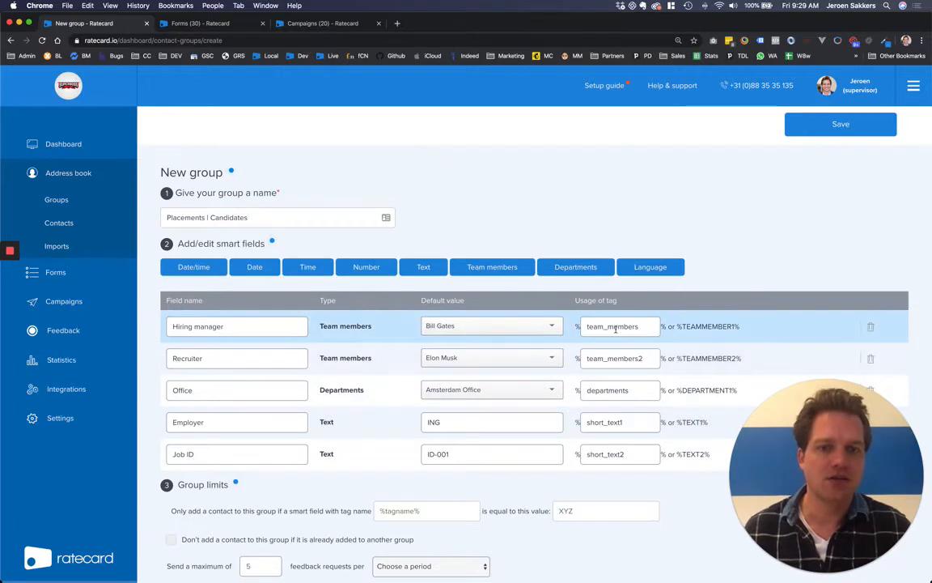
Step: Review the team_members tag name, then save the Placements | Candidates group
double_click(615, 327)
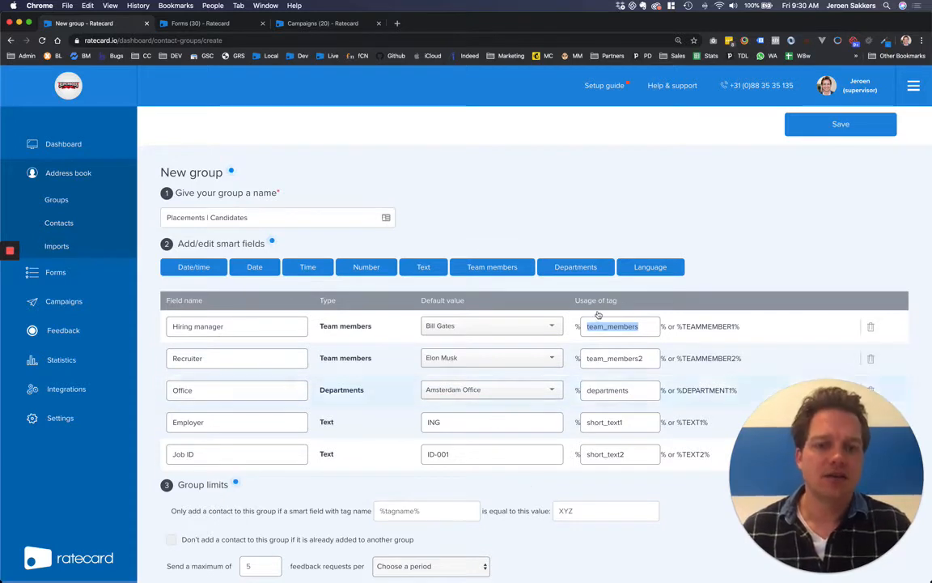
left_click(646, 326)
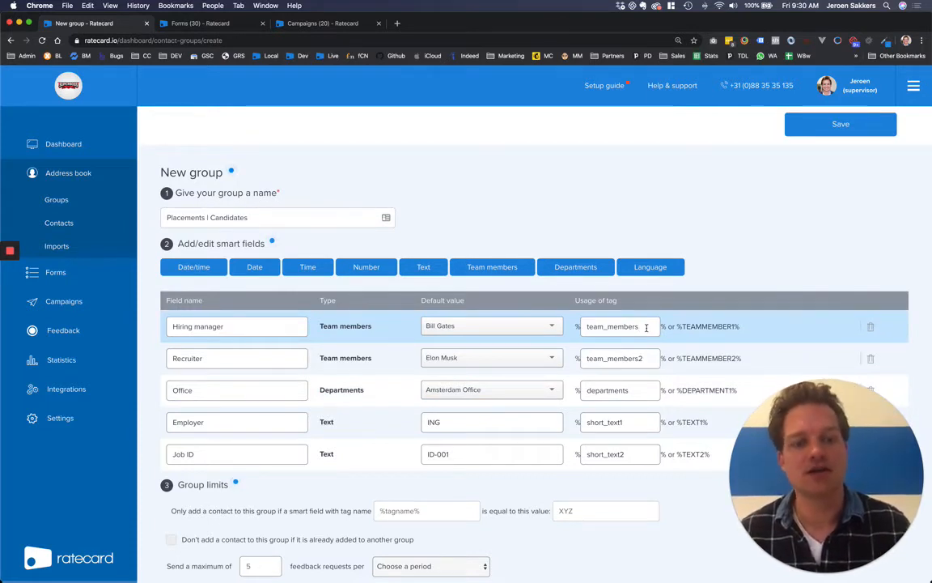
left_click_drag(647, 327, 579, 333)
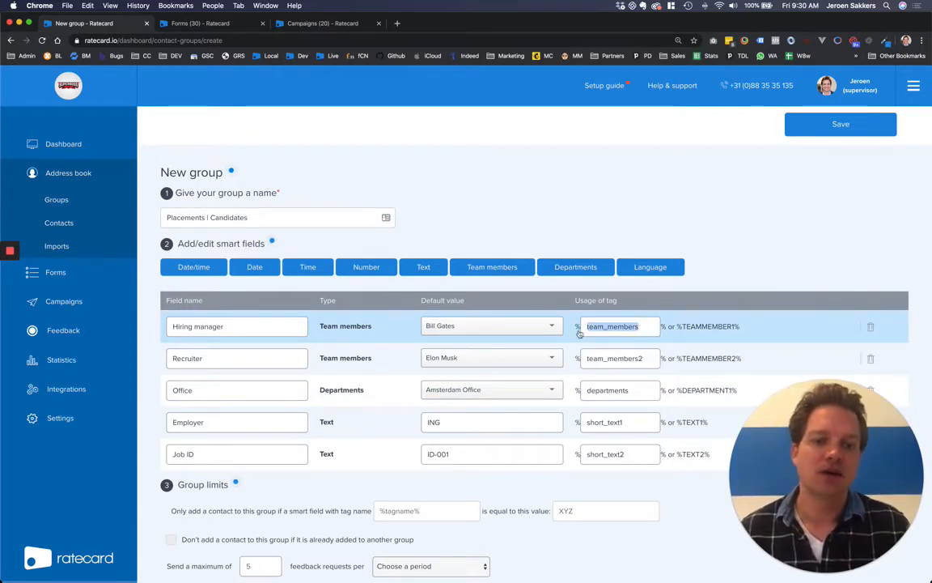
left_click(639, 326)
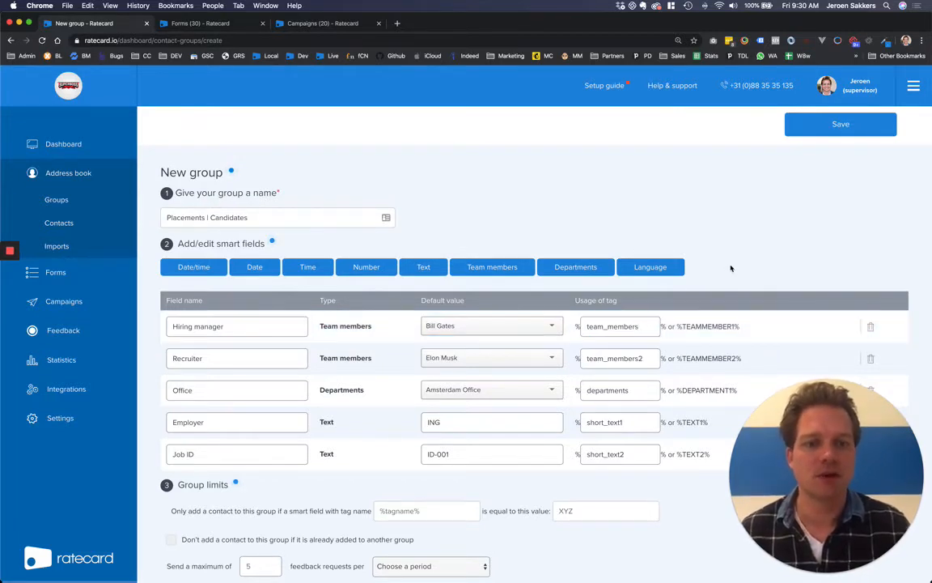
left_click(834, 133)
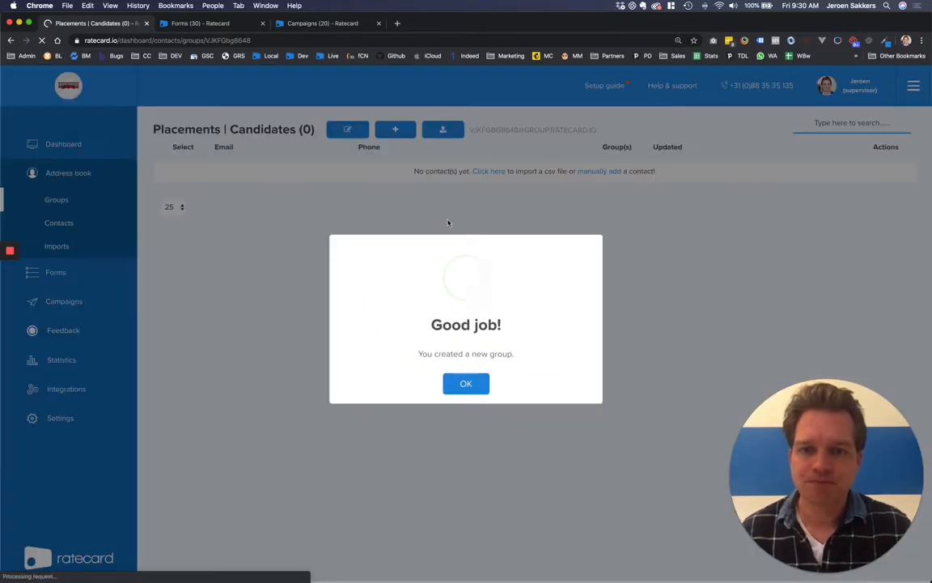
Step: Start a new English feedback form titled 'Placements | Candidates' and continue to its build step
key("ctrl+Tab")
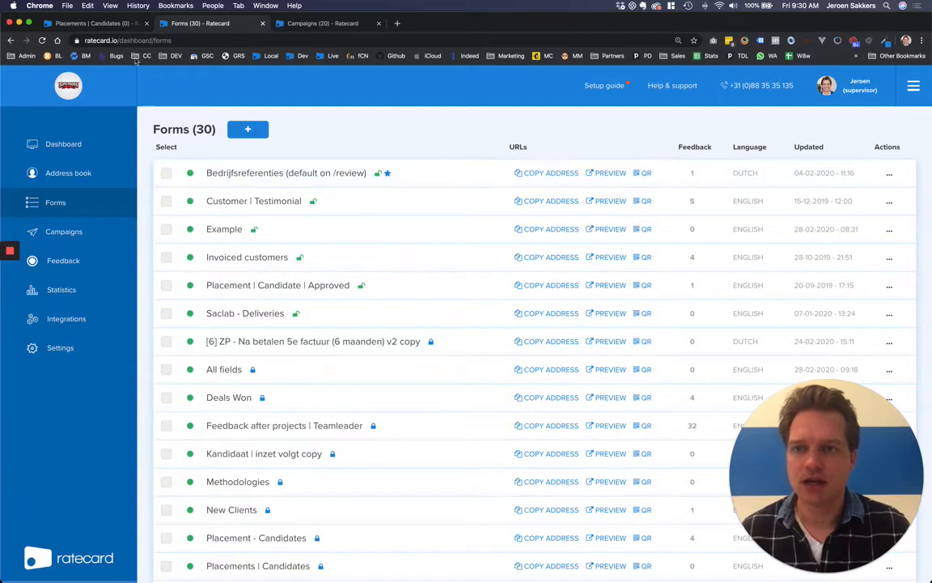
left_click(252, 131)
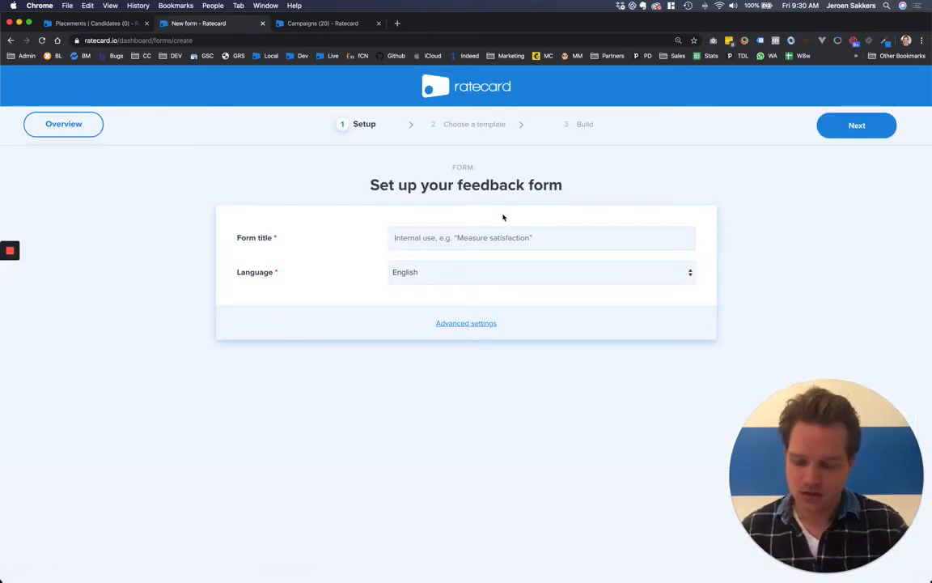
type("Placements | Candidates")
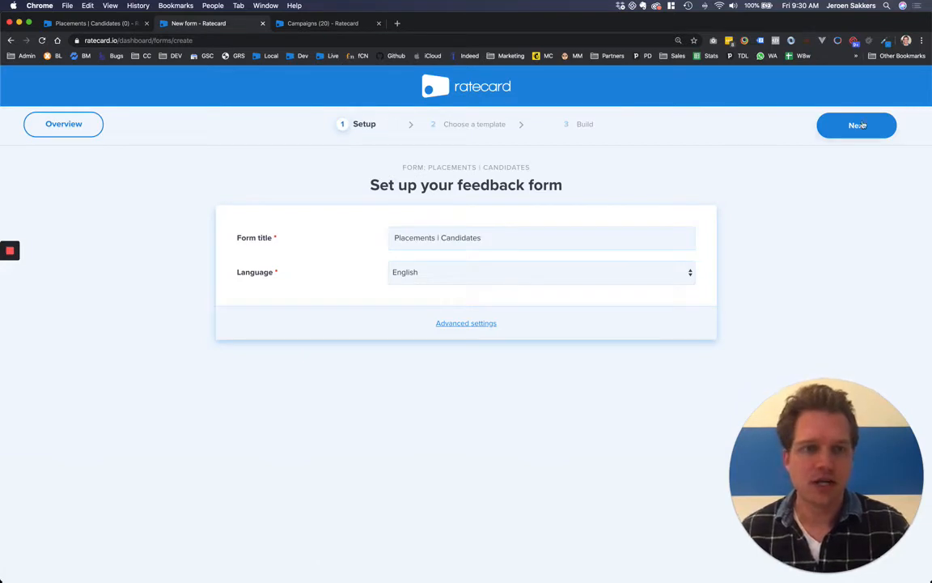
left_click(857, 125)
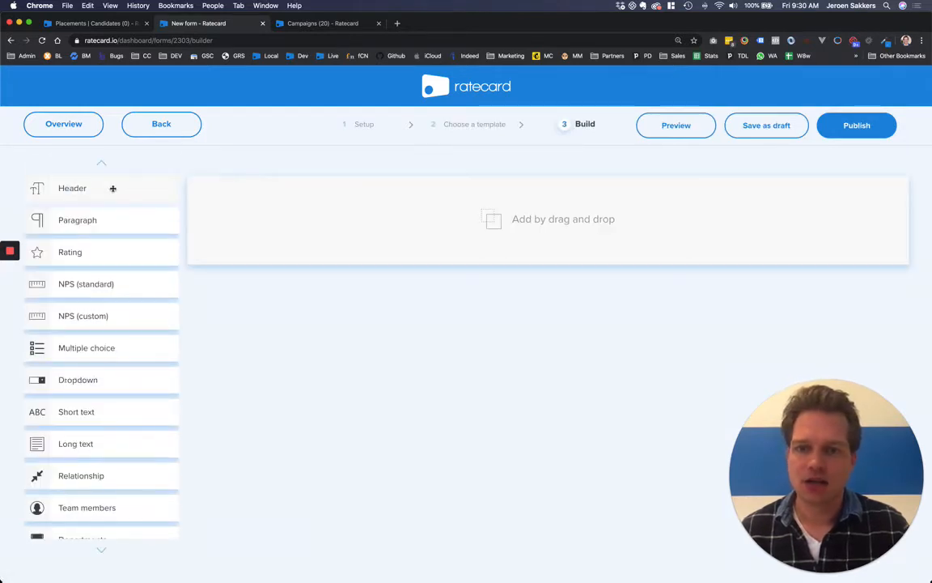
Step: Add a header, a paragraph and two short-text questions to the form
left_click(112, 194)
left_click(110, 216)
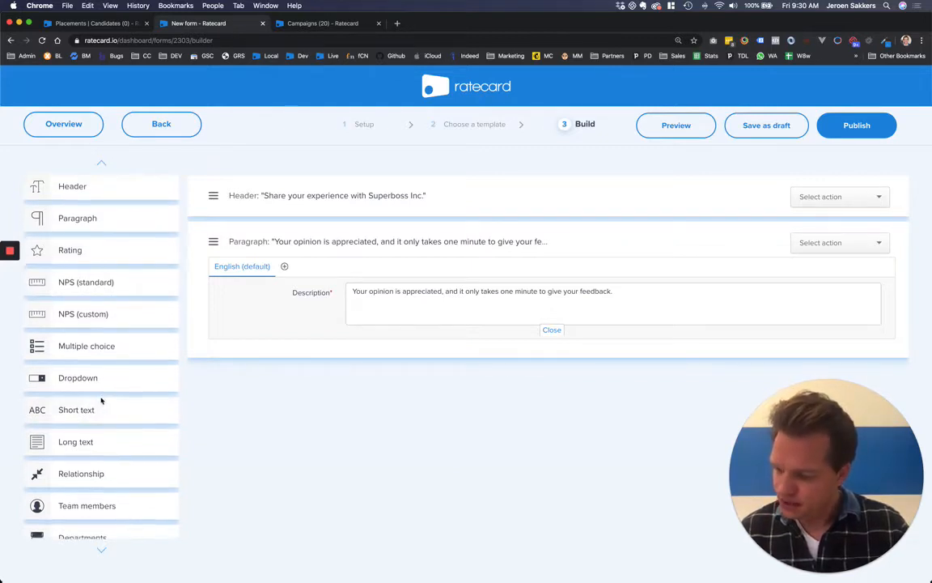
scroll(102, 398, "down", 3)
scroll(105, 338, "up", 3)
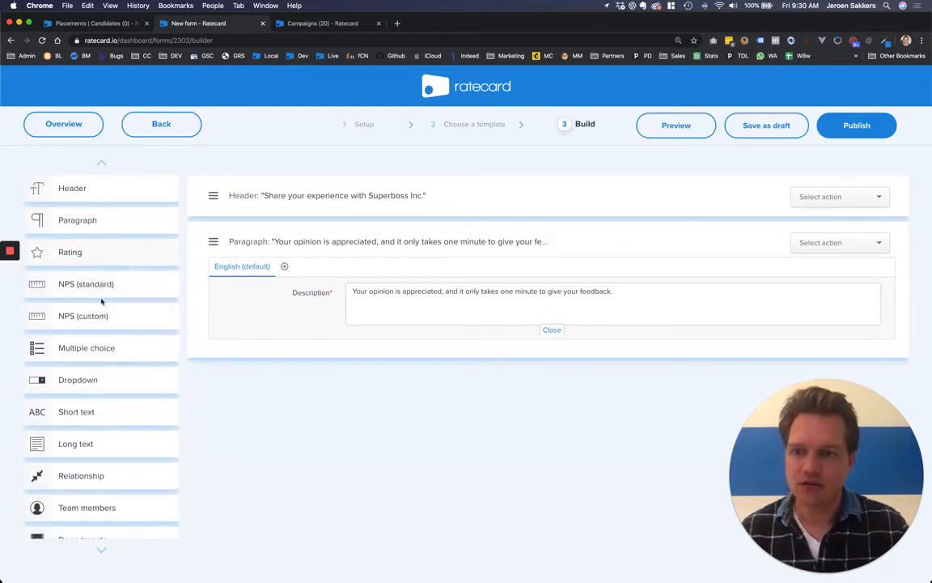
left_click(100, 412)
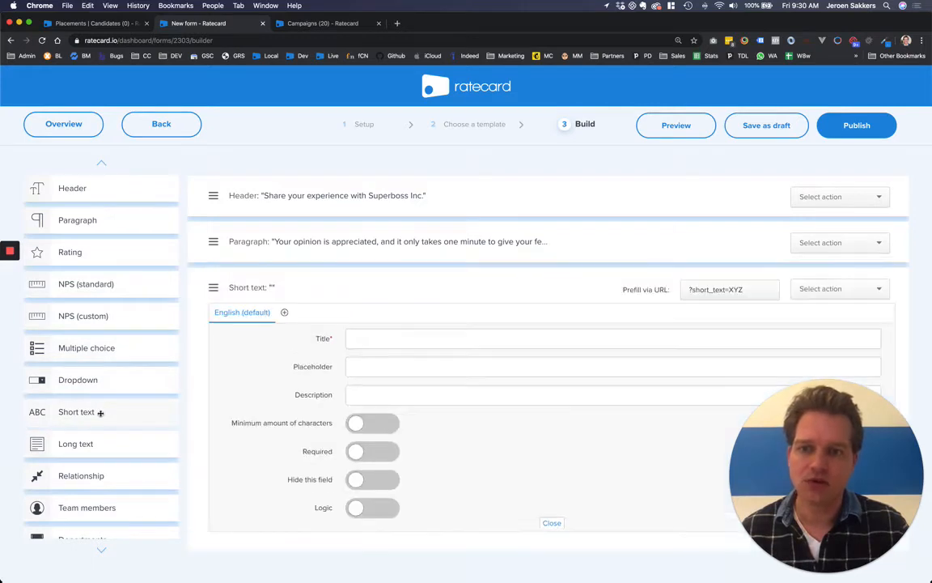
left_click(100, 412)
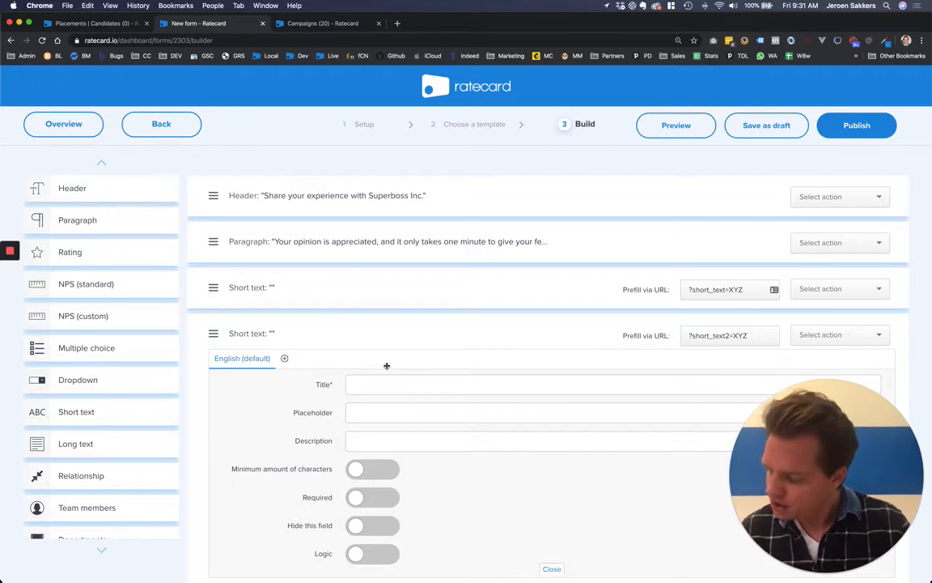
Step: Add two team-member questions, a departments question, a rating question and a standard NPS question
left_click(102, 505)
left_click(102, 503)
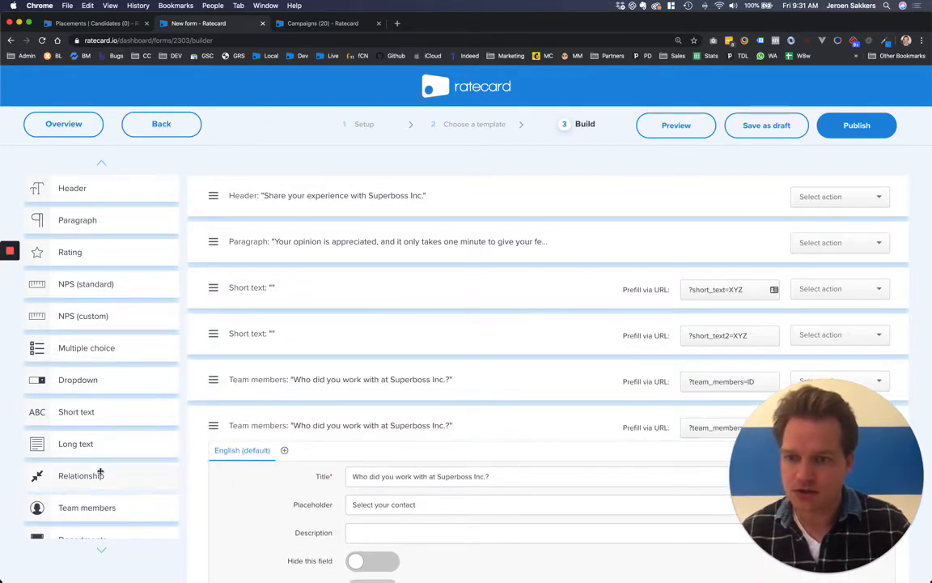
scroll(100, 473, "down", 2)
left_click(101, 471)
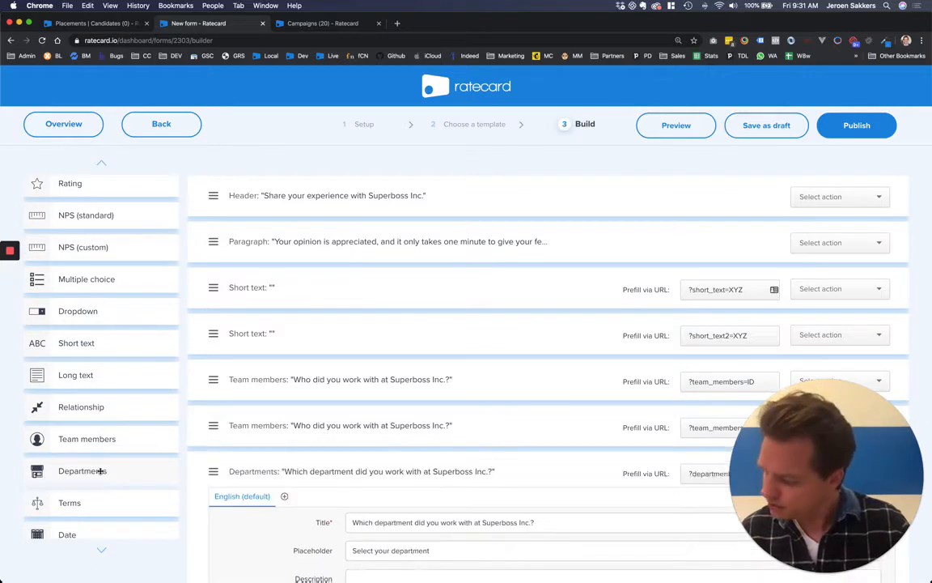
scroll(100, 470, "down", 2)
scroll(99, 270, "up", 4)
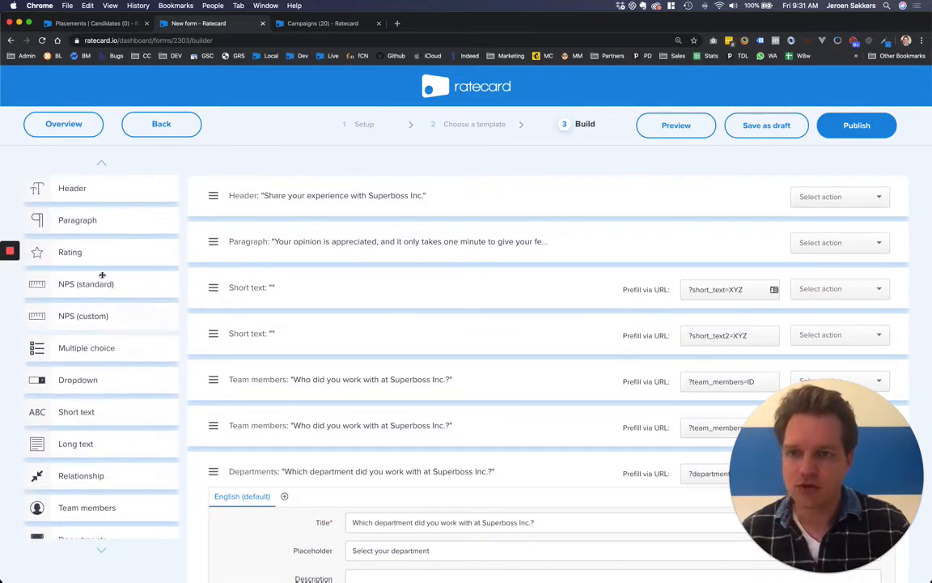
left_click(85, 252)
left_click(105, 284)
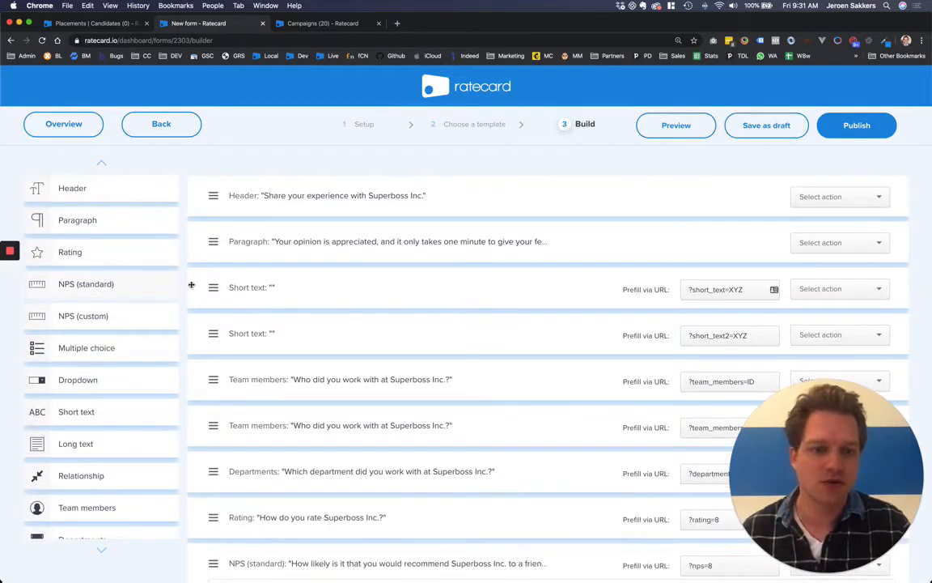
Step: Title the short-text questions Employer and Job ID and hide both from respondents
left_click(286, 294)
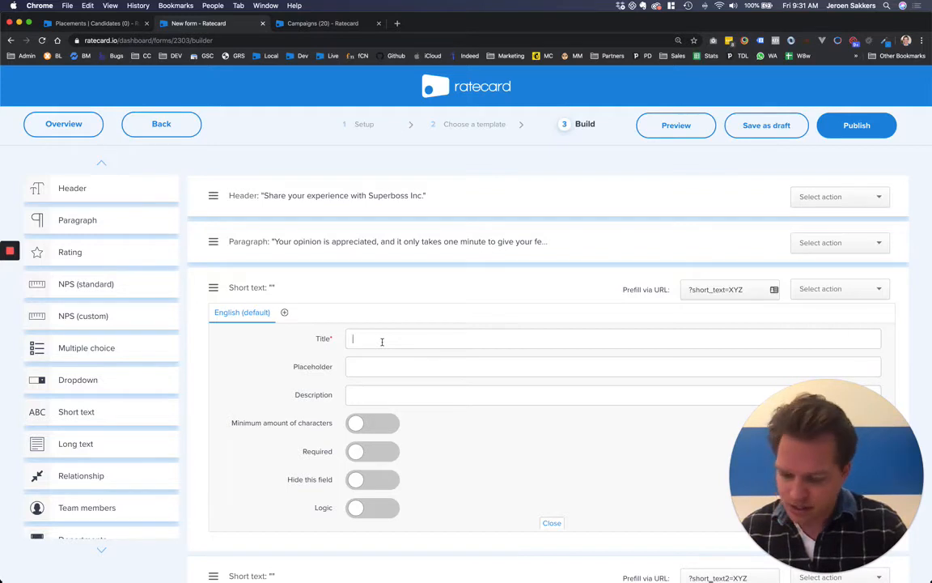
type("Employer")
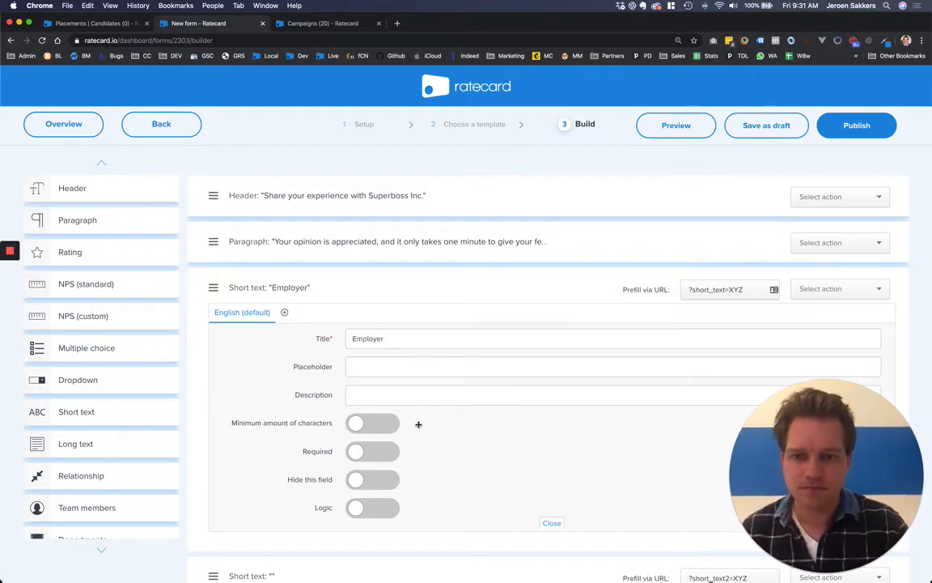
left_click(356, 480)
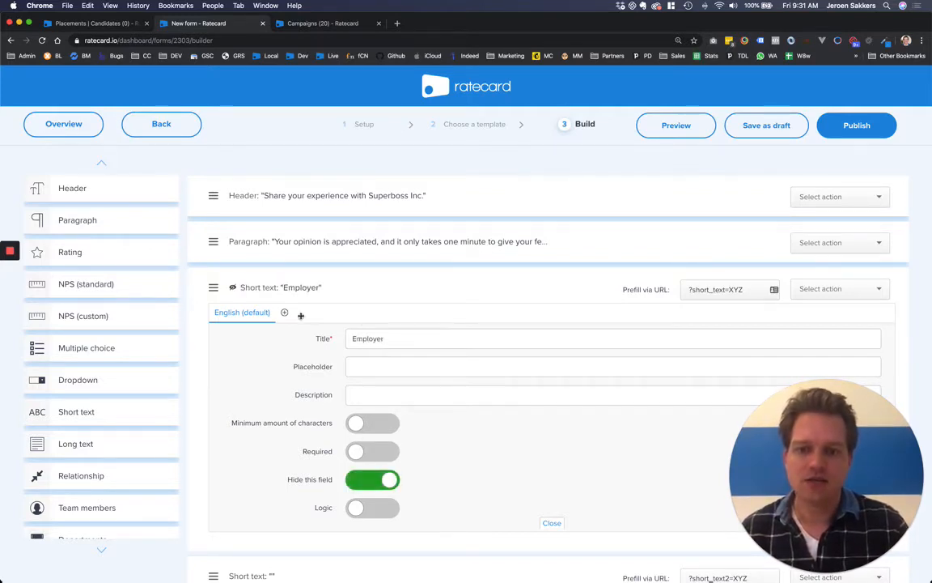
left_click(268, 287)
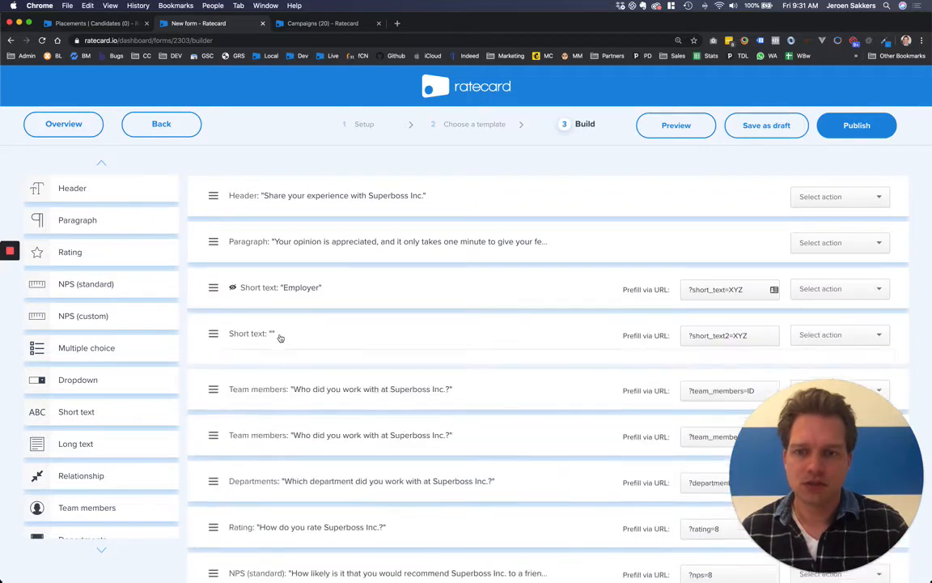
left_click(279, 333)
type("Job ID")
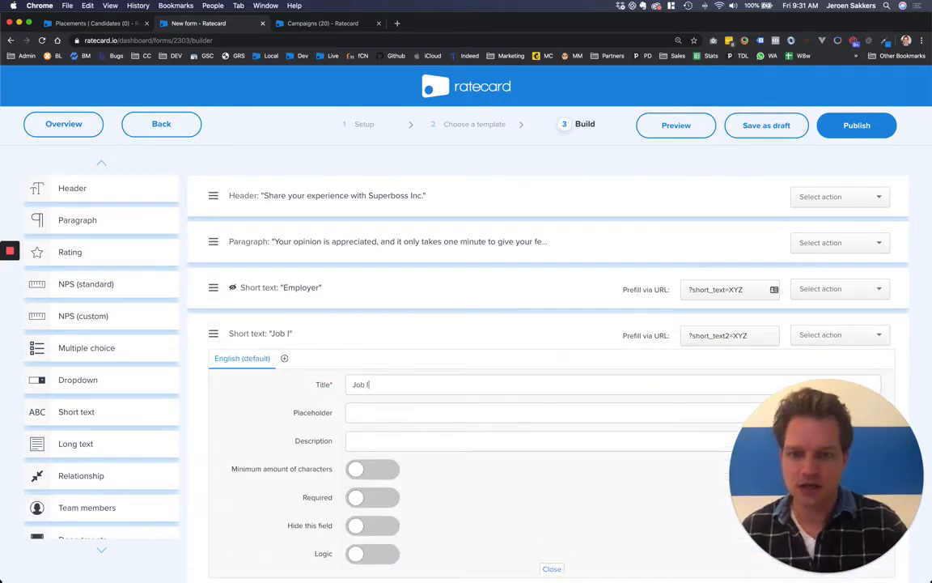
left_click(357, 526)
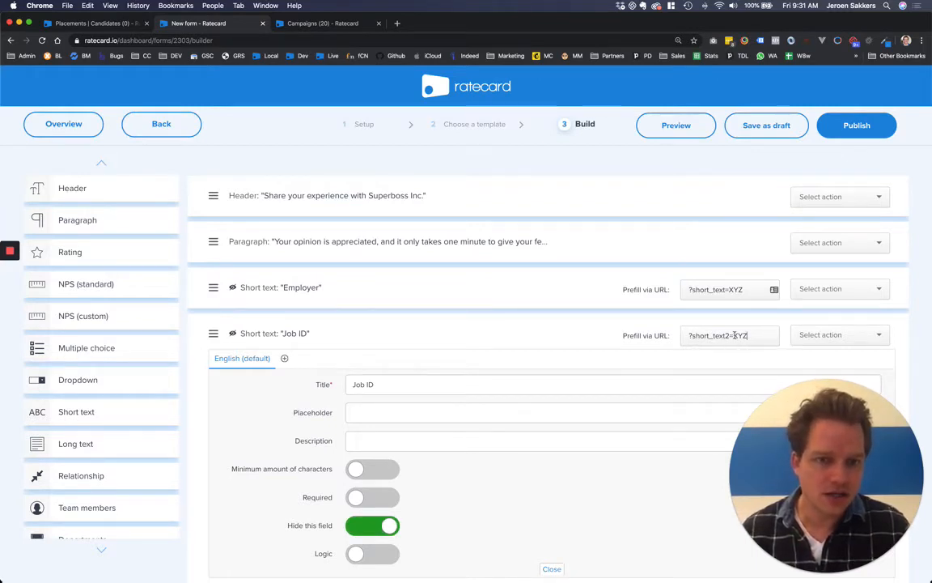
left_click_drag(728, 335, 691, 337)
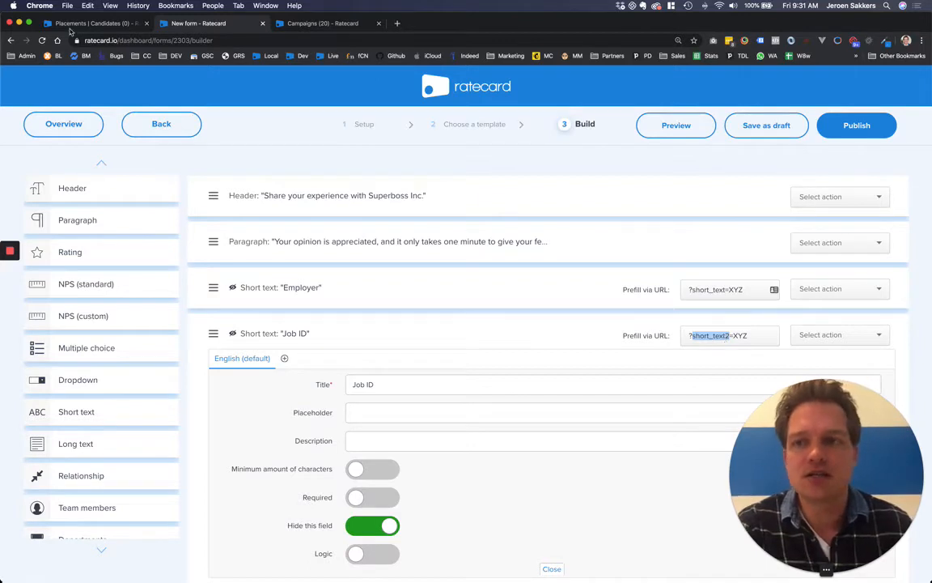
left_click(75, 29)
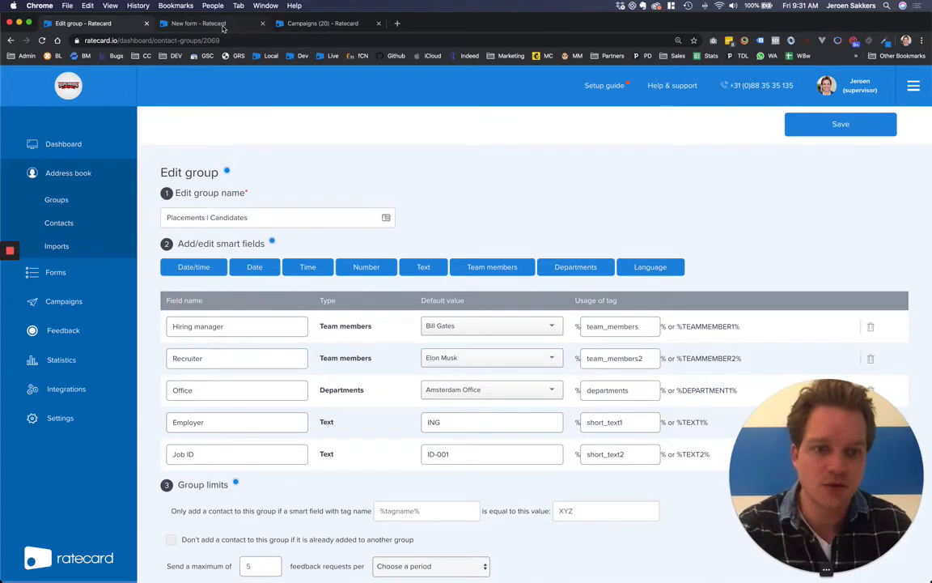
Step: Go back to the form builder tab after checking the Employer and Job ID tags
left_click(224, 27)
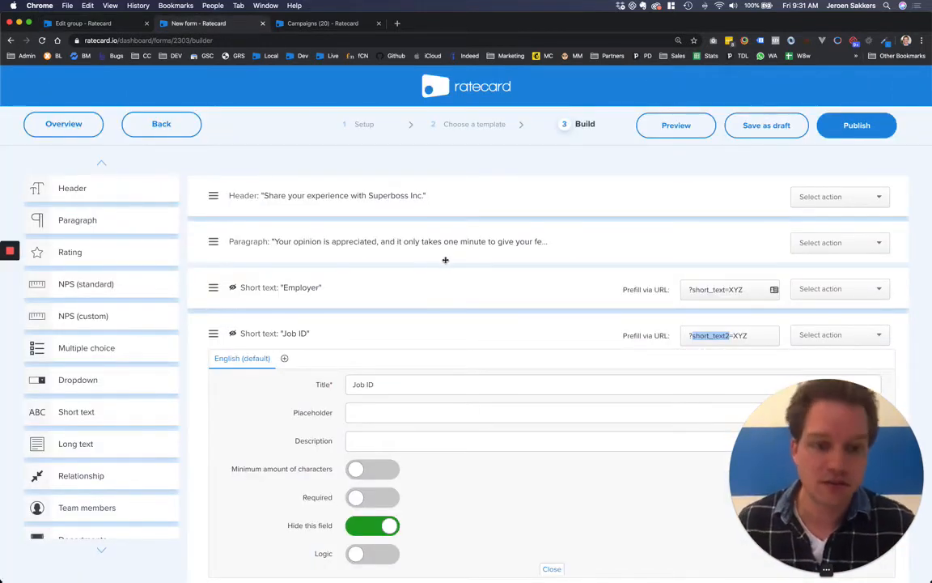
Step: Retitle the team-member questions 'Who was your hiring manager?' and 'Who was your recruiter/consultant?'
scroll(383, 335, "down", 1)
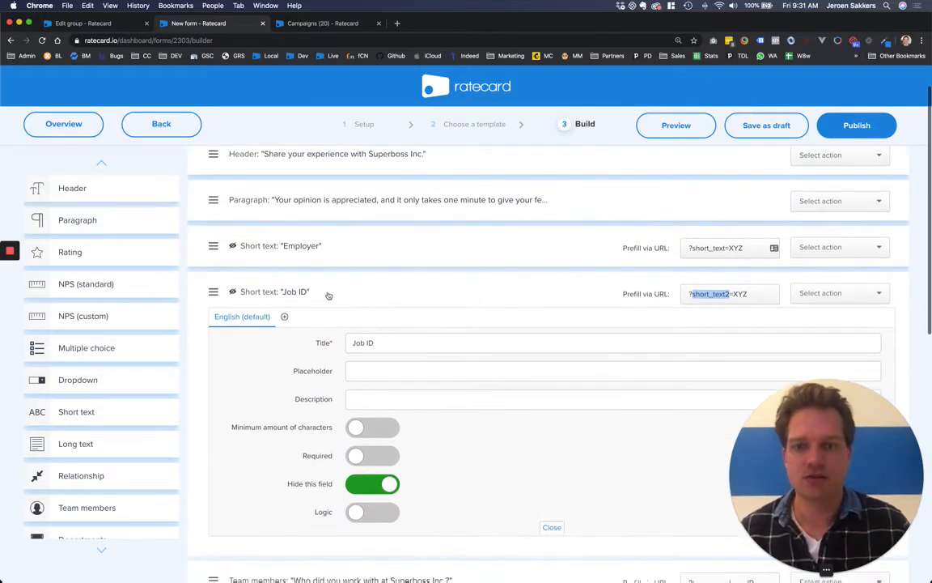
left_click(326, 294)
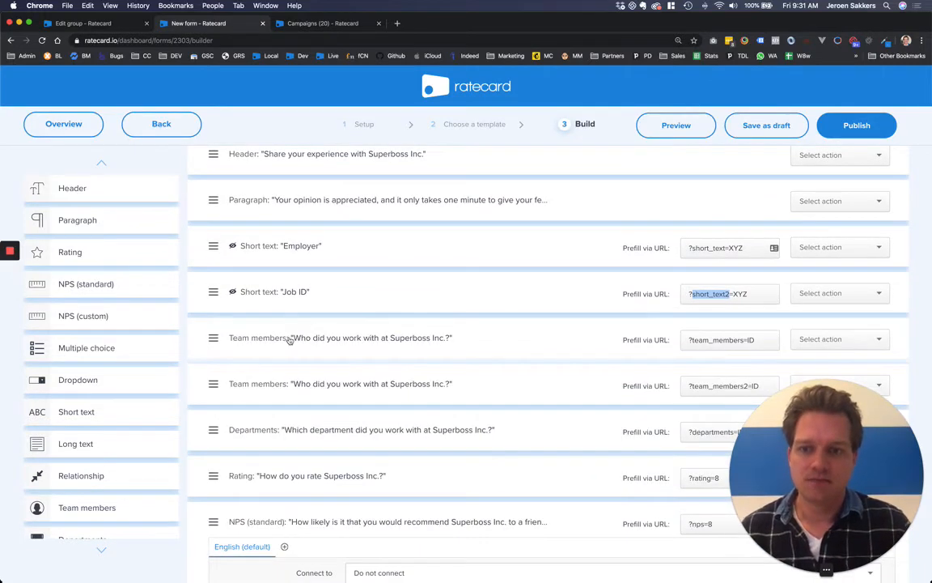
left_click(289, 340)
scroll(348, 348, "down", 1)
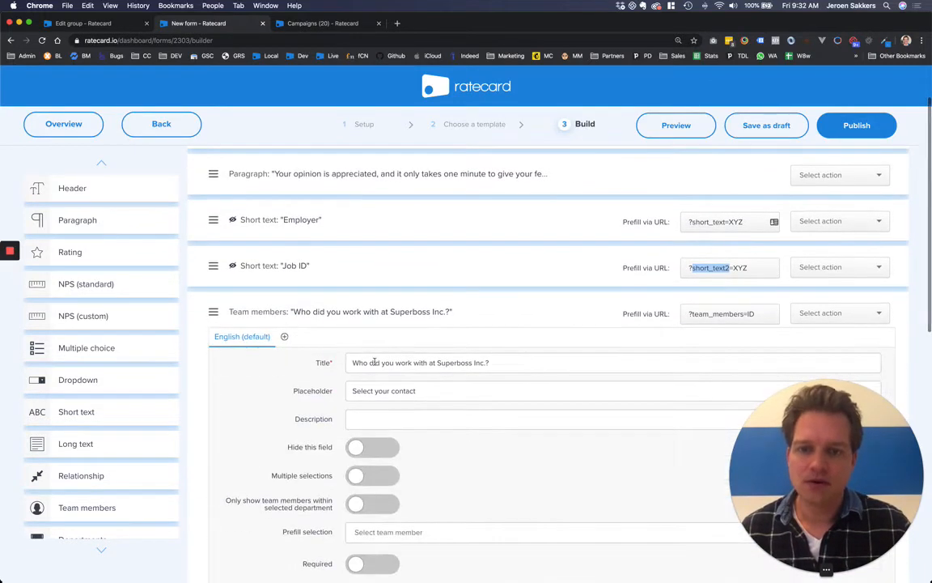
triple_click(374, 360)
type("Who was ")
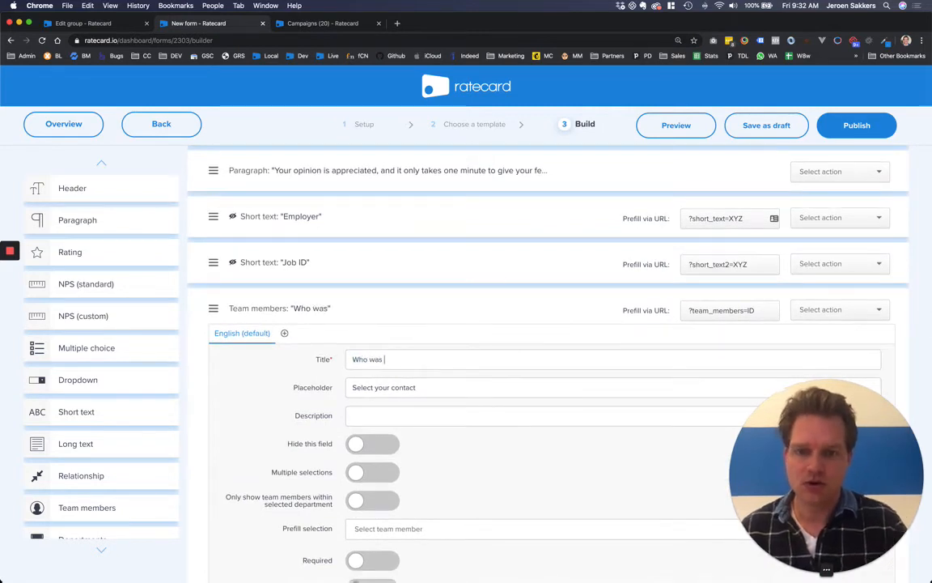
type("your hiring manager?")
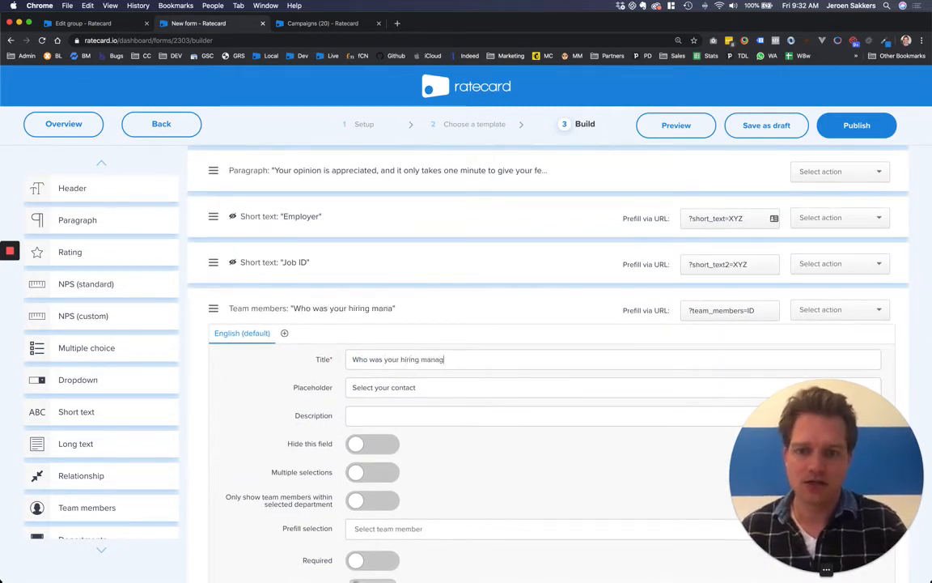
left_click(336, 311)
left_click(324, 358)
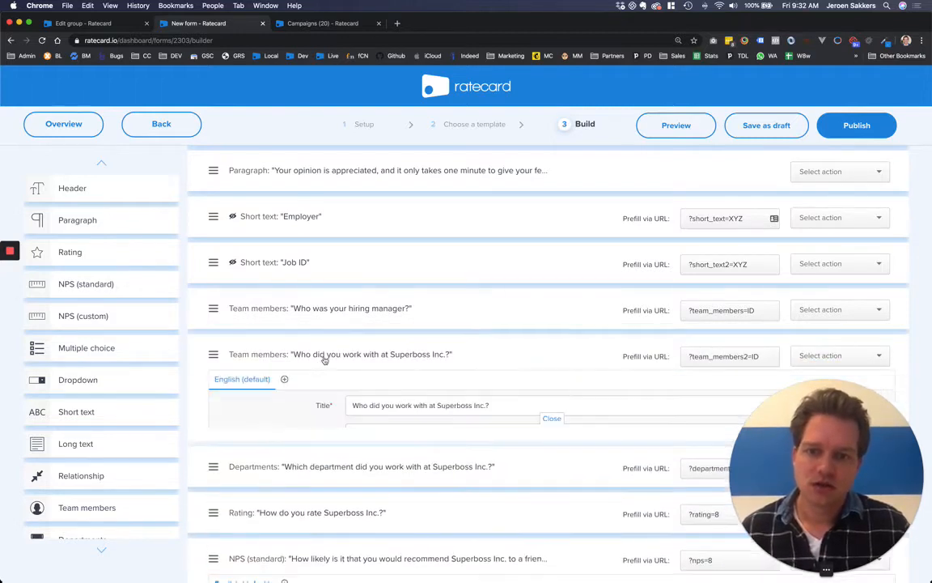
key("super+a")
type("Who w")
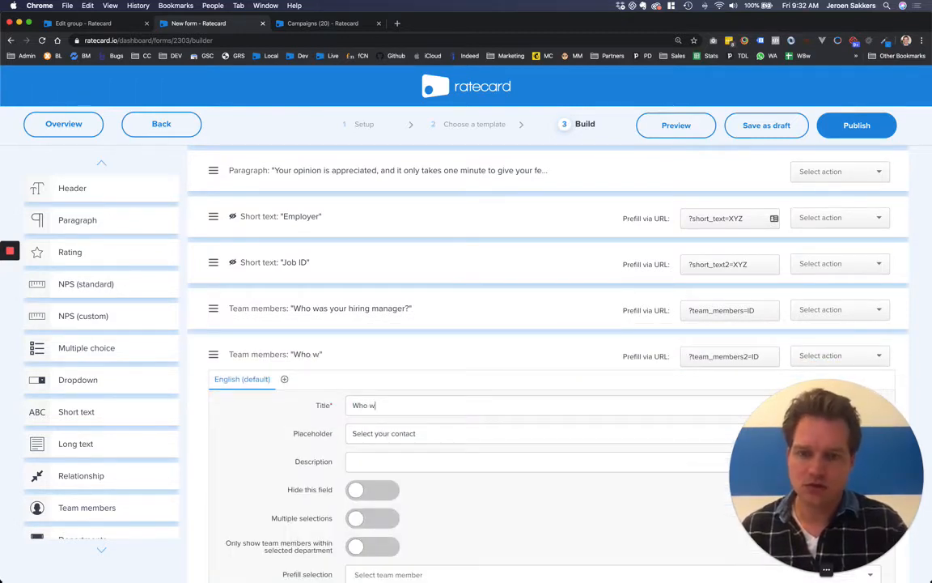
type("as your recruiter")
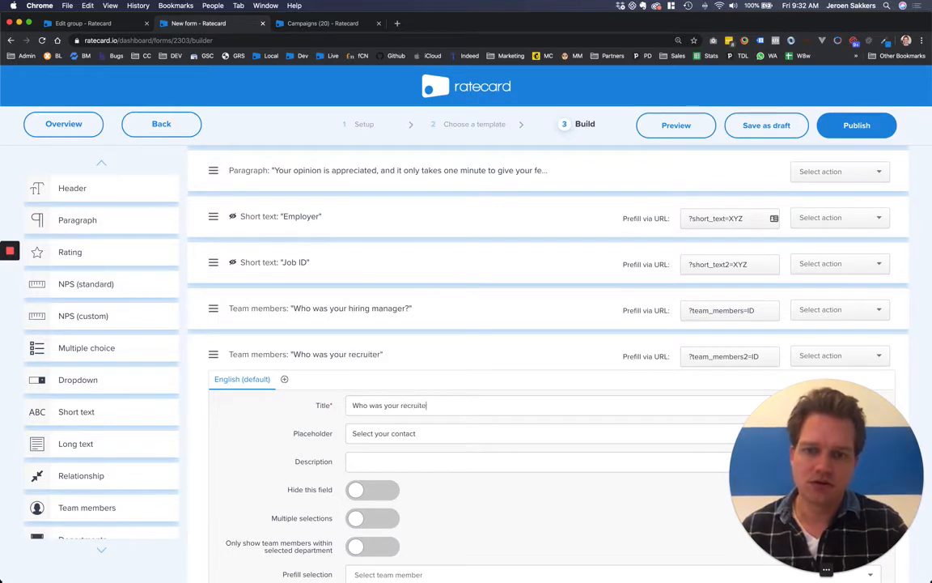
type("sultant?")
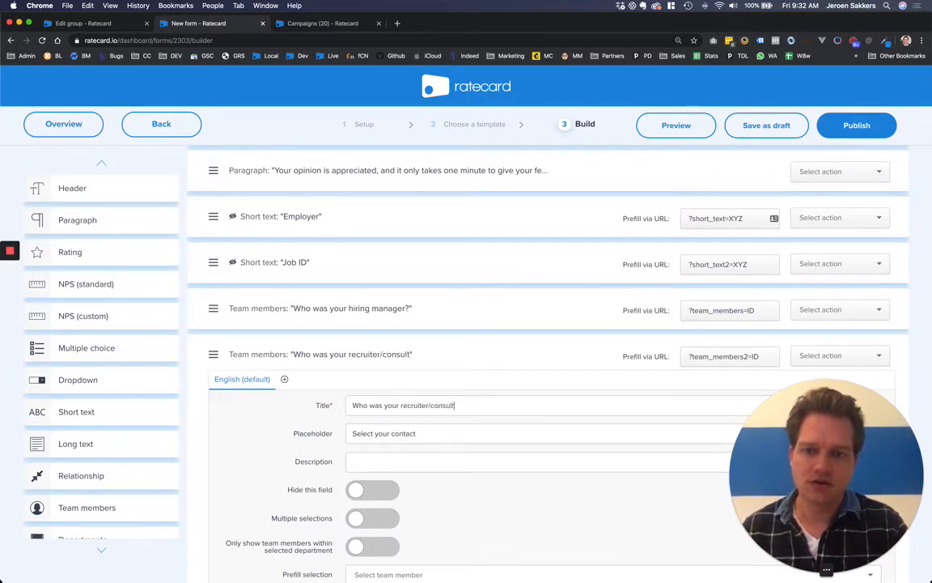
left_click(281, 351)
Step: Retitle the departments question 'Which office did you work with?' and collapse the NPS settings
left_click(288, 401)
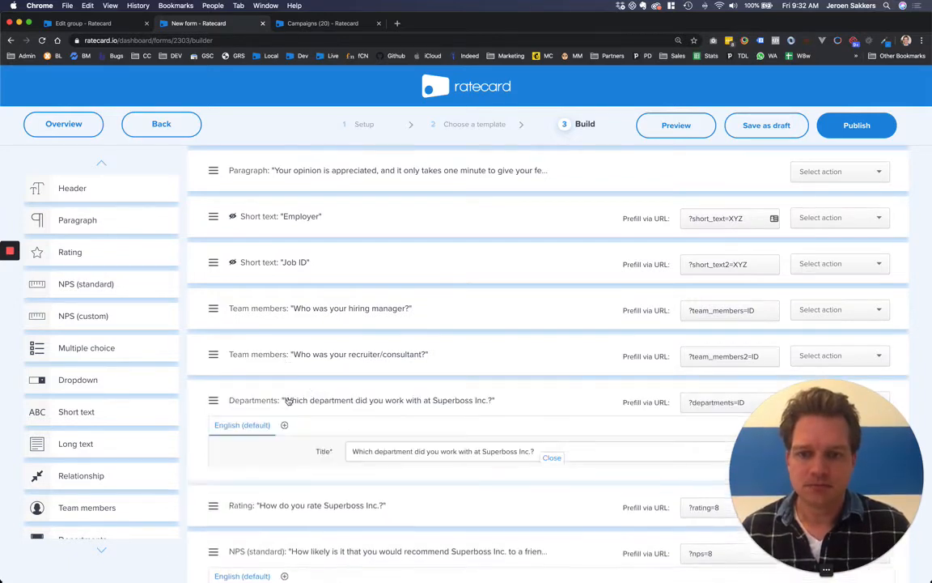
triple_click(387, 451)
type("Which of")
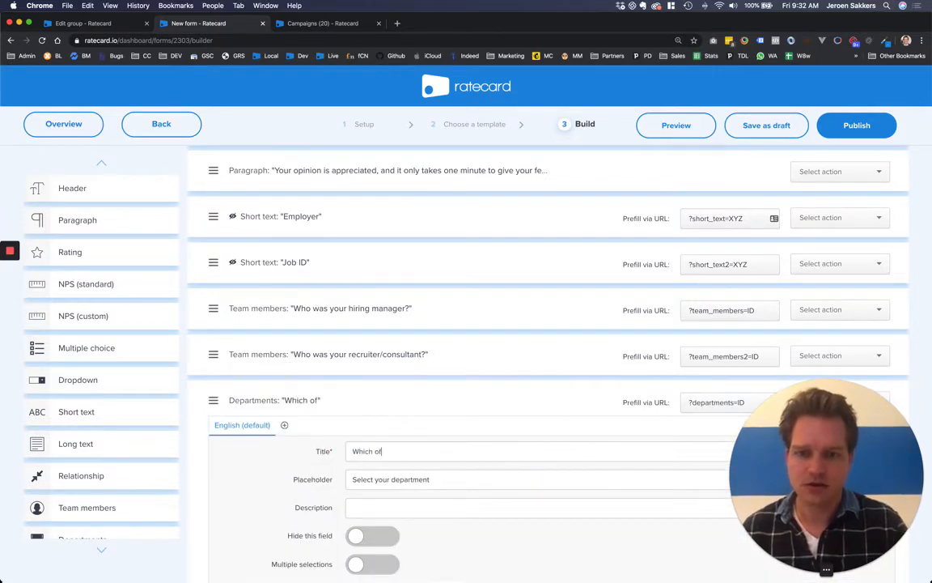
type("fice didd")
key("BackSpace")
key("BackSpace")
key("BackSpace")
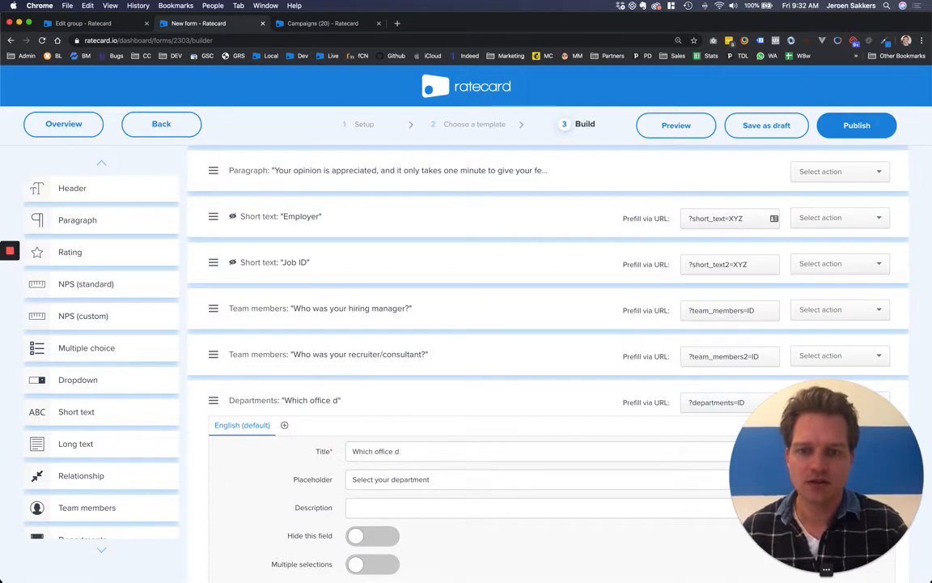
type("id you work with?")
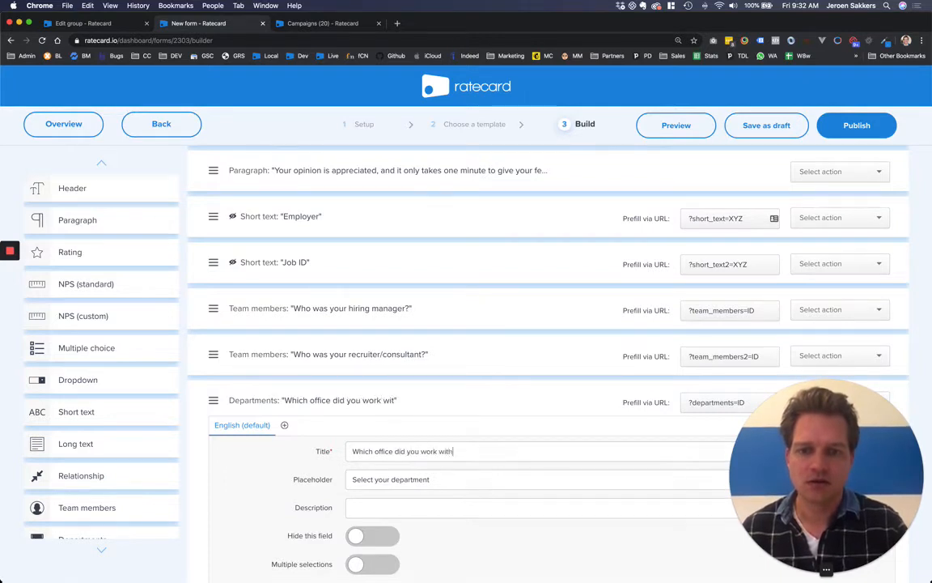
left_click(305, 400)
scroll(298, 438, "down", 2)
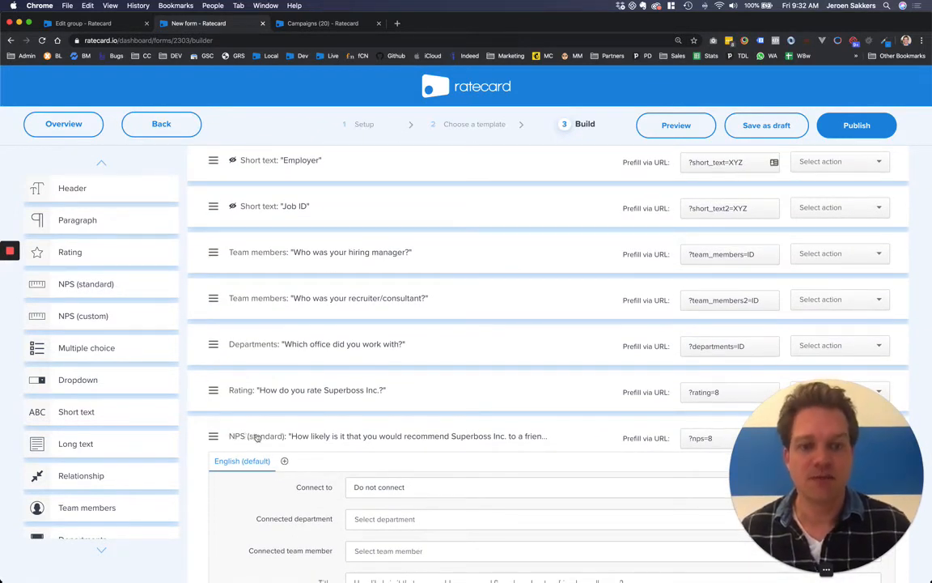
left_click(267, 435)
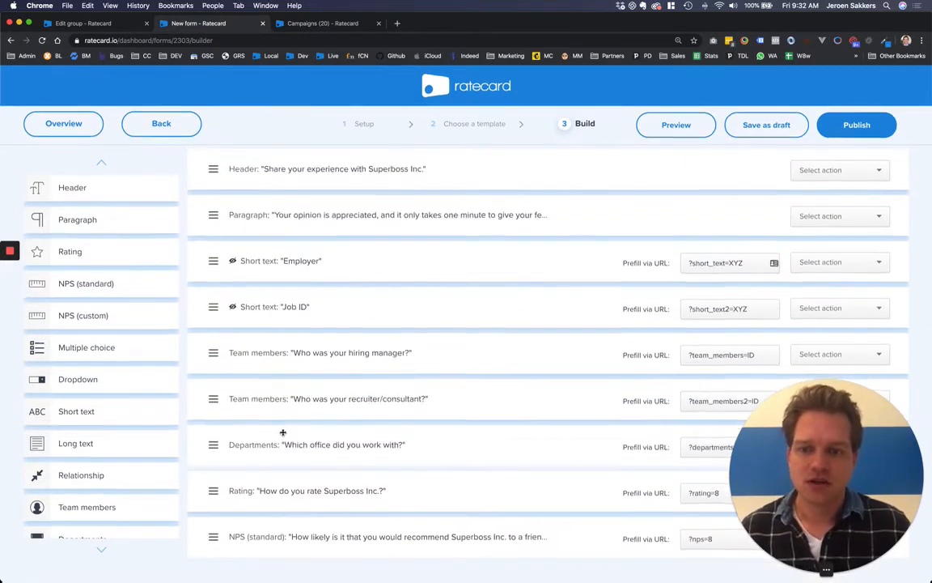
scroll(88, 435, "down", 3)
scroll(88, 435, "down", 3)
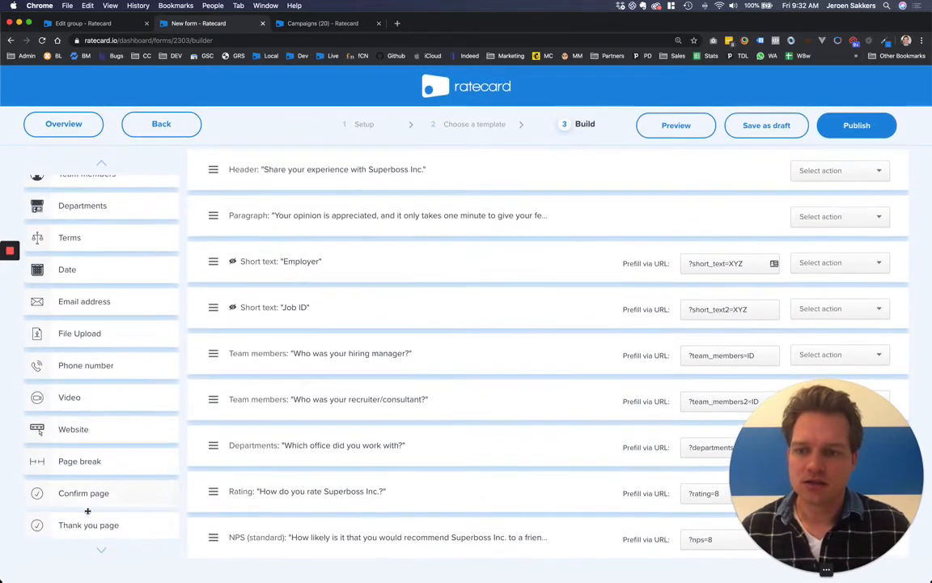
left_click_drag(89, 524, 252, 566)
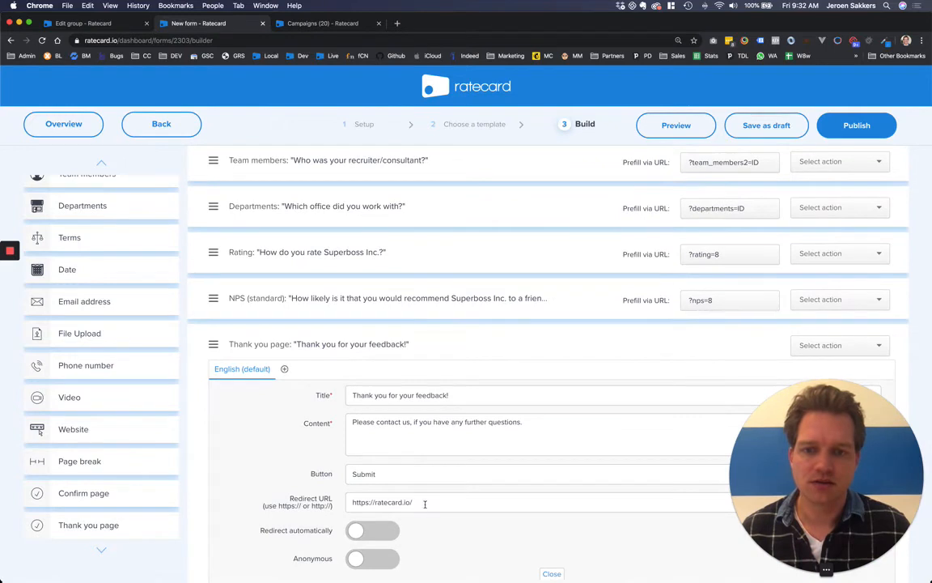
type("roduc")
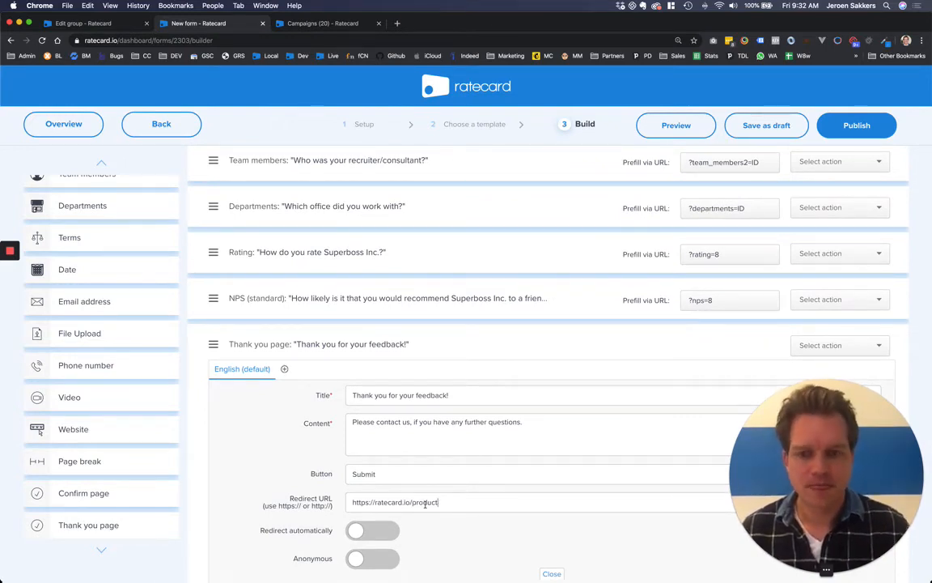
type("t")
scroll(658, 264, "up", 5)
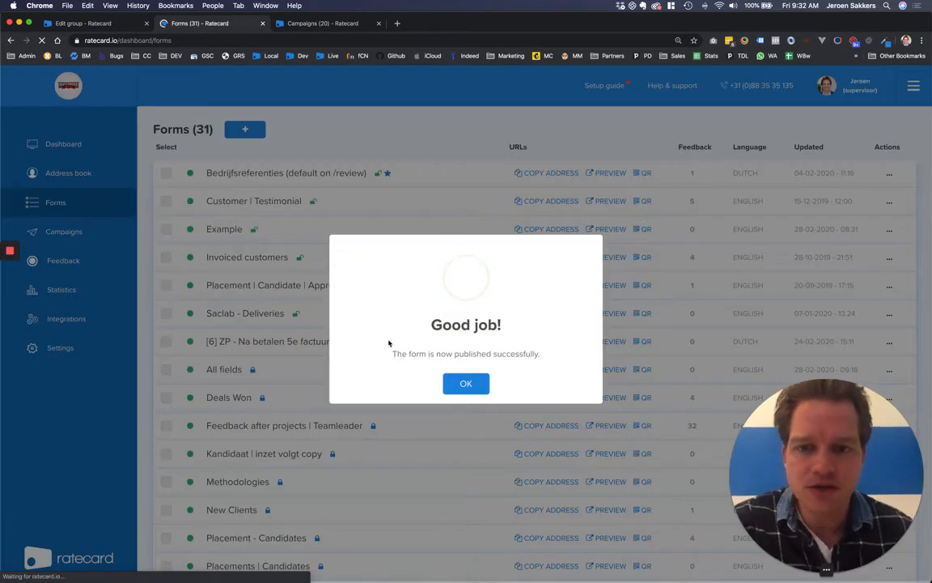
Step: Dismiss the publish confirmation and start a new campaign from the Campaigns list
left_click(472, 384)
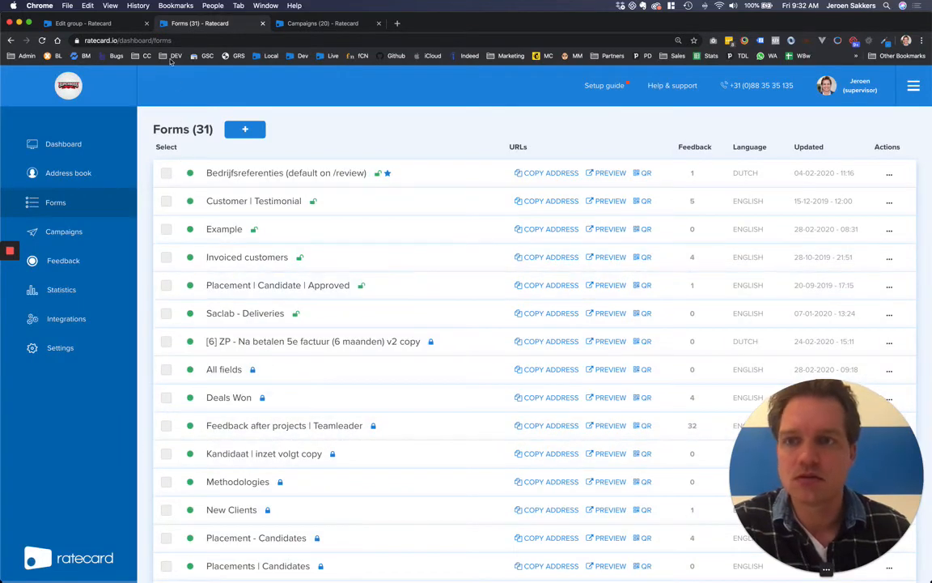
left_click(318, 24)
left_click(278, 132)
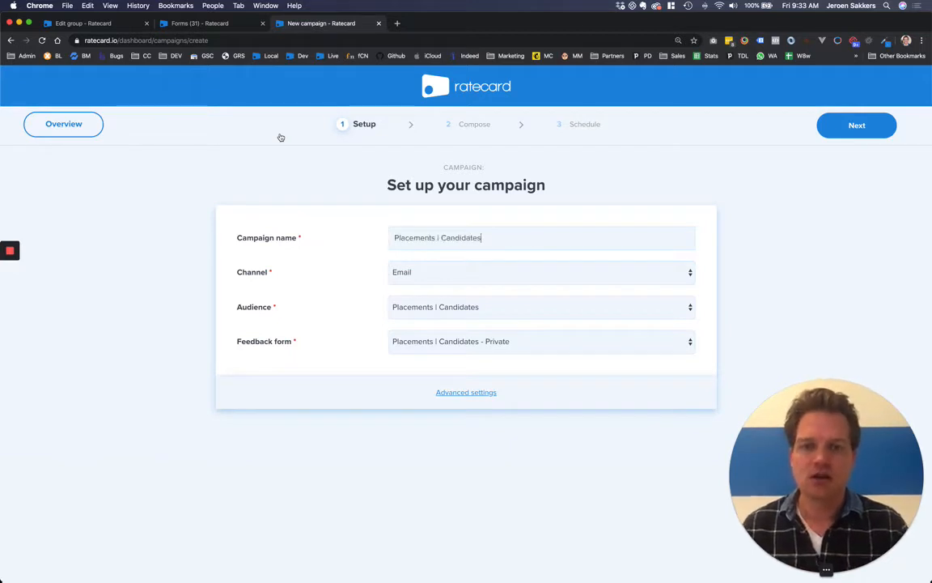
Step: Keep Email as the campaign channel, leave advanced settings unchanged, and proceed to the email templates
left_click(434, 273)
left_click(360, 286)
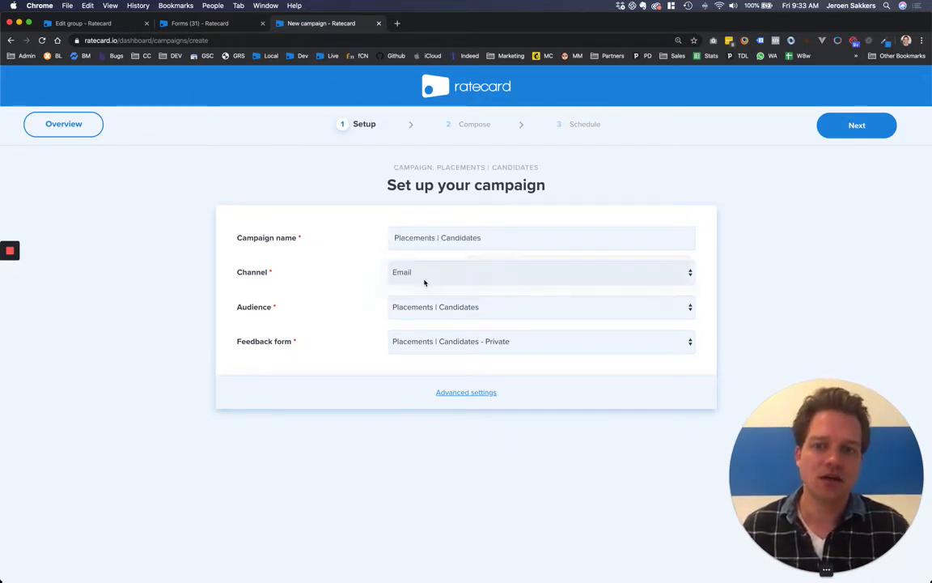
left_click(481, 393)
left_click(480, 392)
left_click(850, 128)
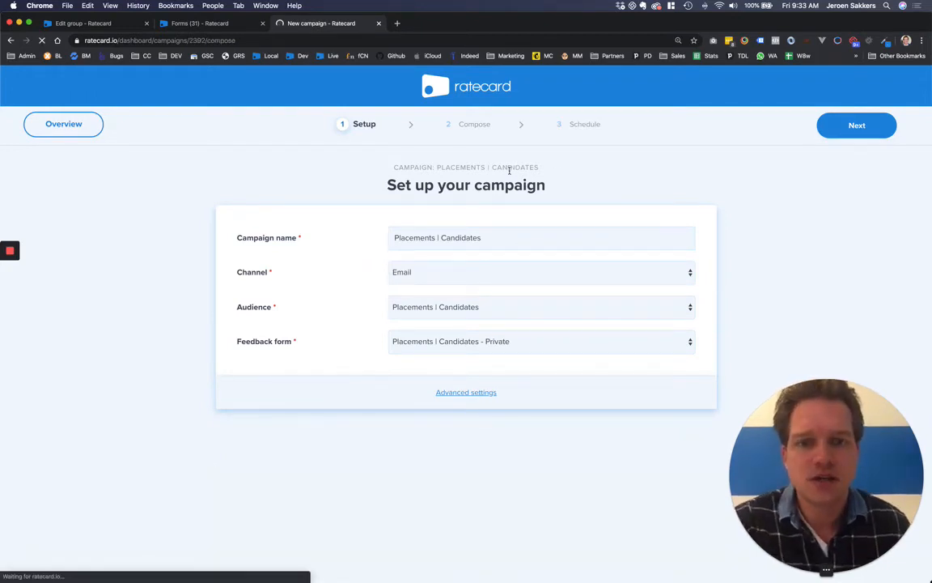
scroll(184, 173, "down", 3)
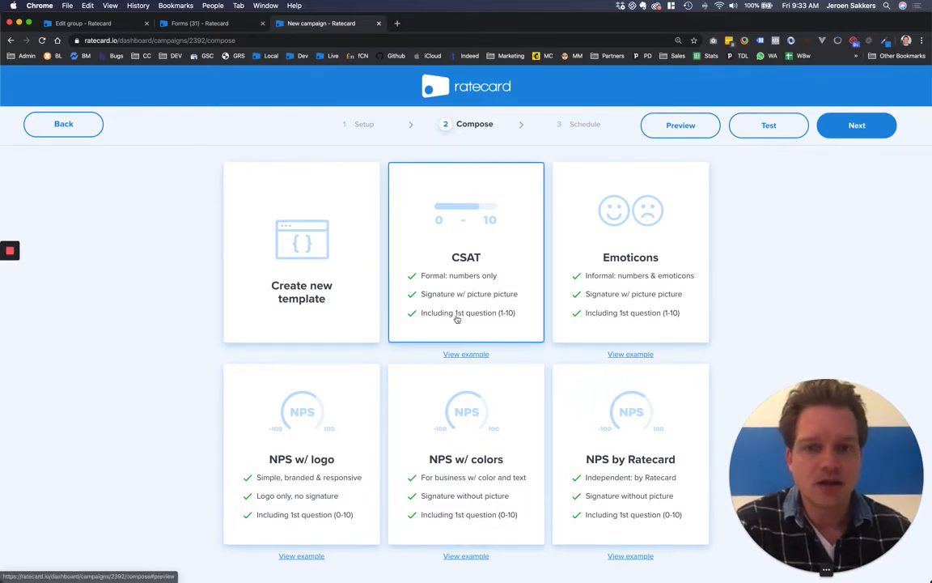
left_click(471, 355)
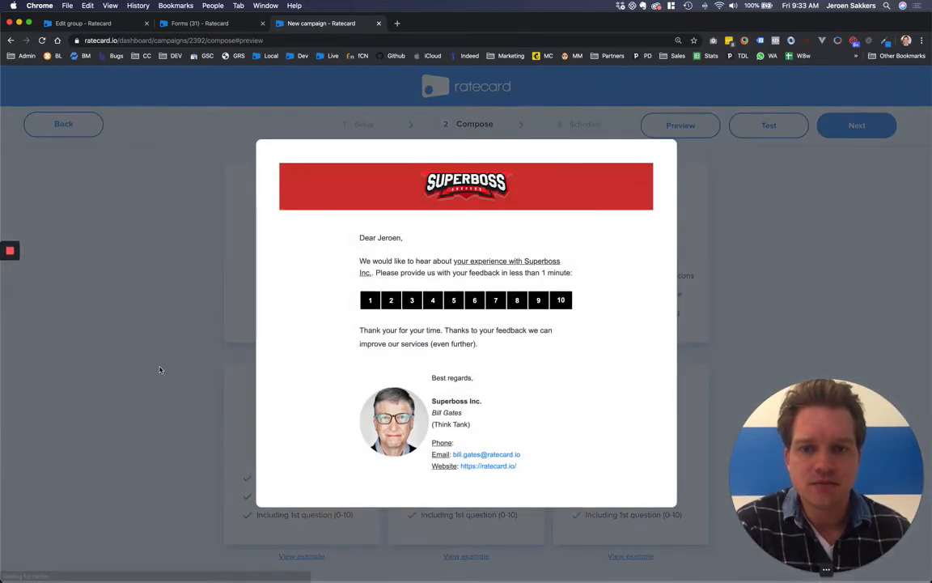
left_click(117, 362)
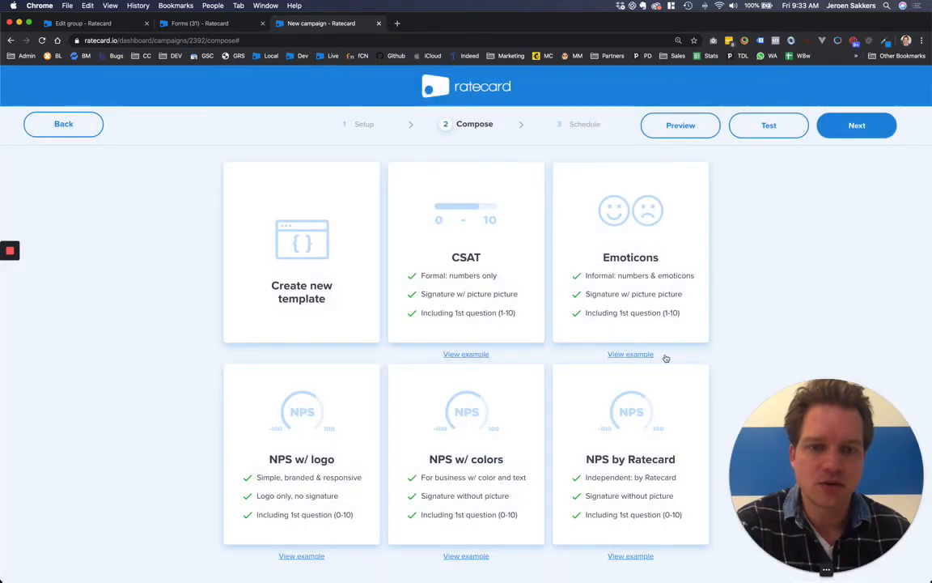
left_click(648, 355)
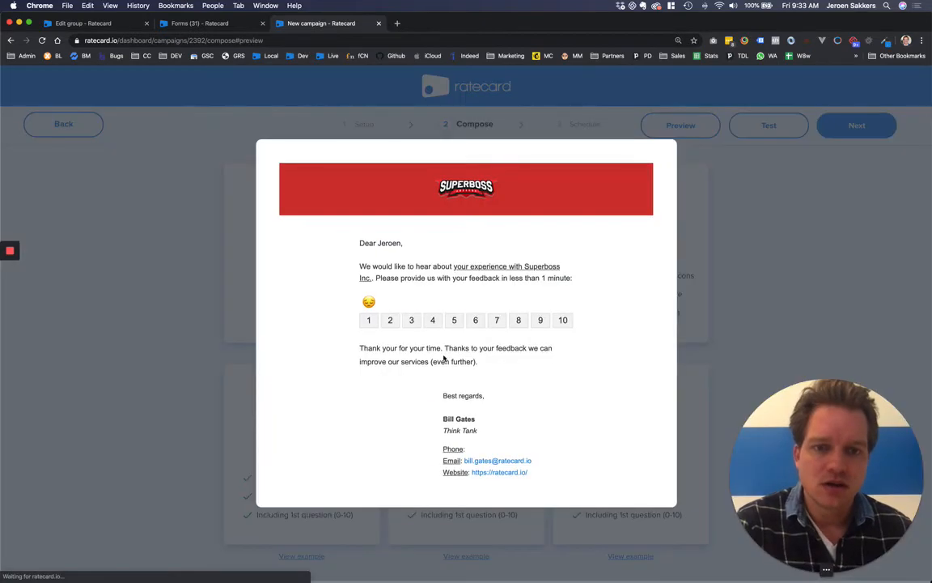
left_click(120, 363)
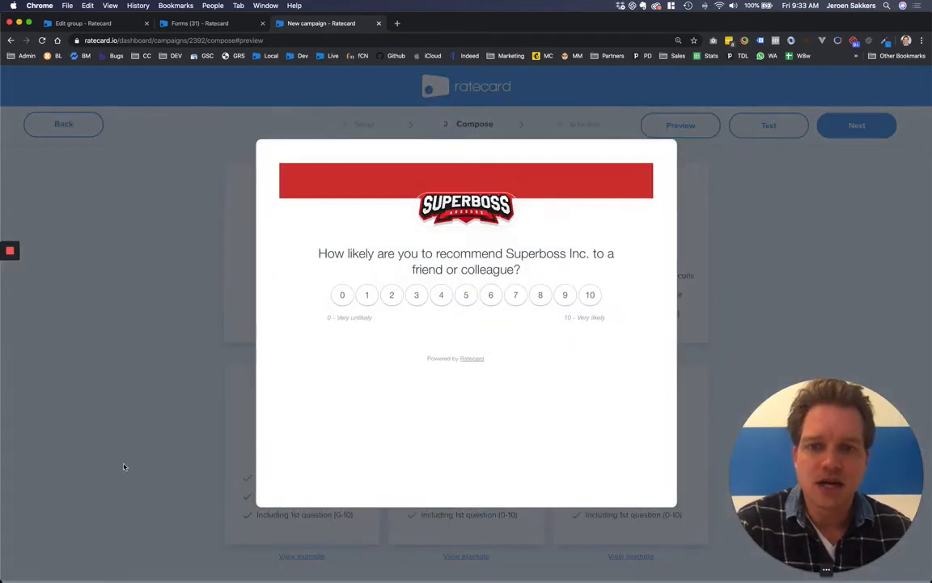
left_click(125, 467)
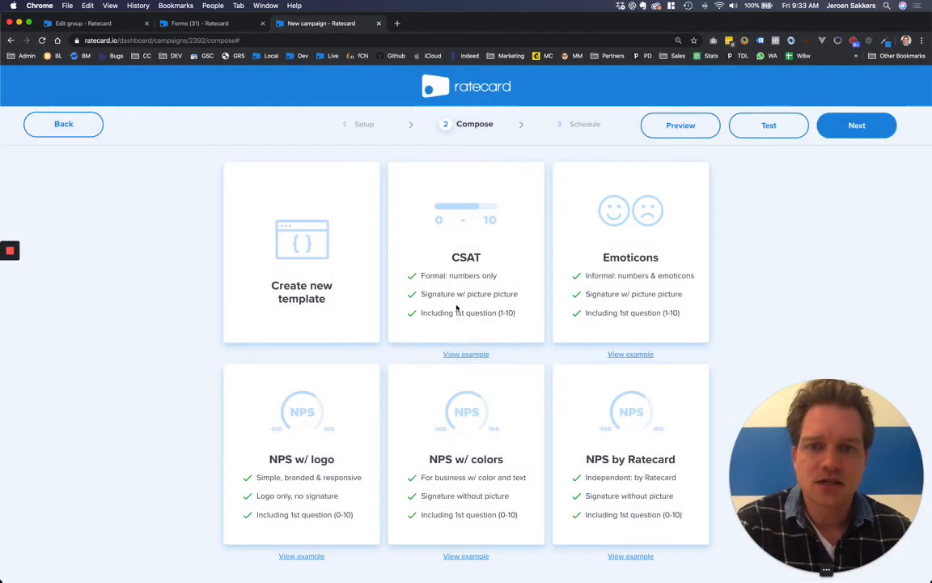
Step: Choose the CSAT template, set the subject to '%FIRSTNAME%, how do you rate us?', and show sender settings
left_click(469, 280)
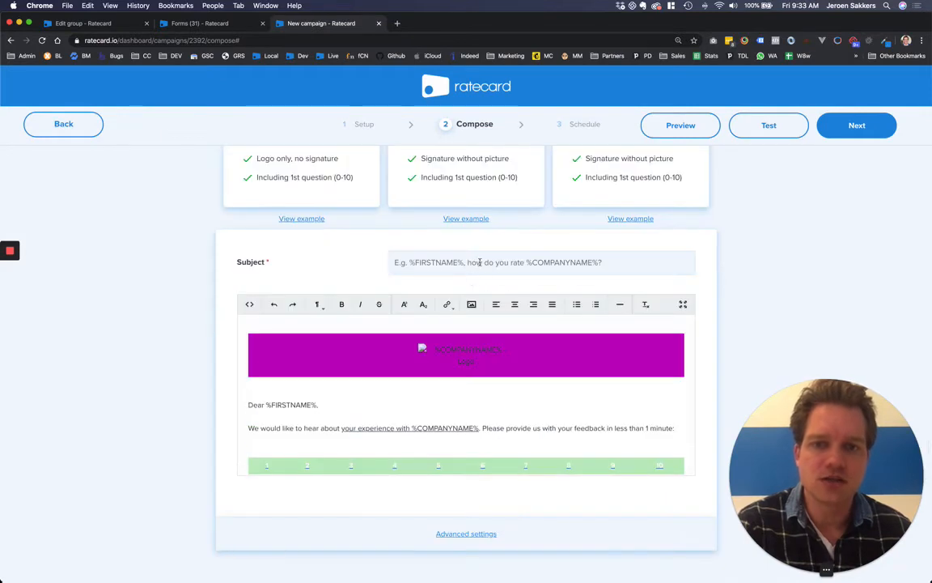
left_click(479, 262)
type("%FI")
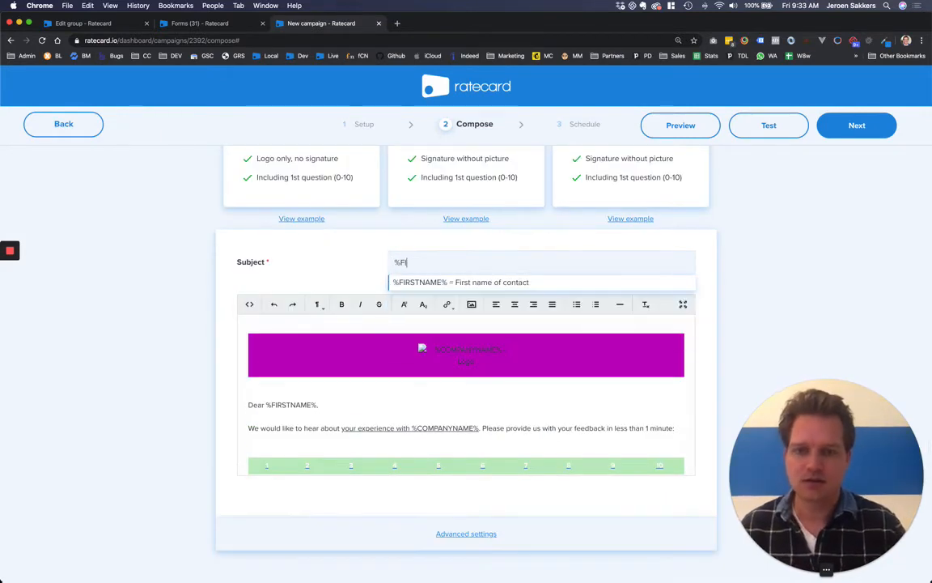
key("Return")
type(", ")
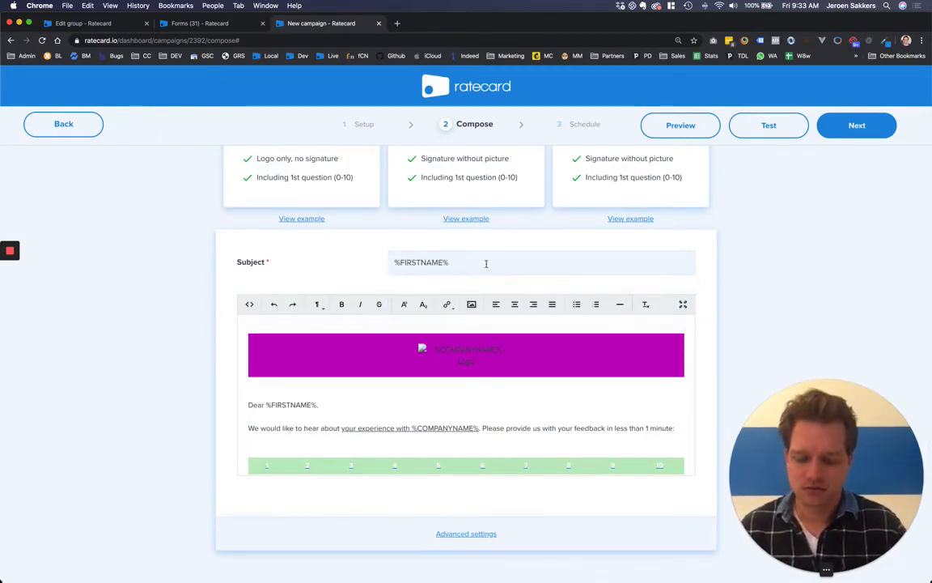
type("how do you r")
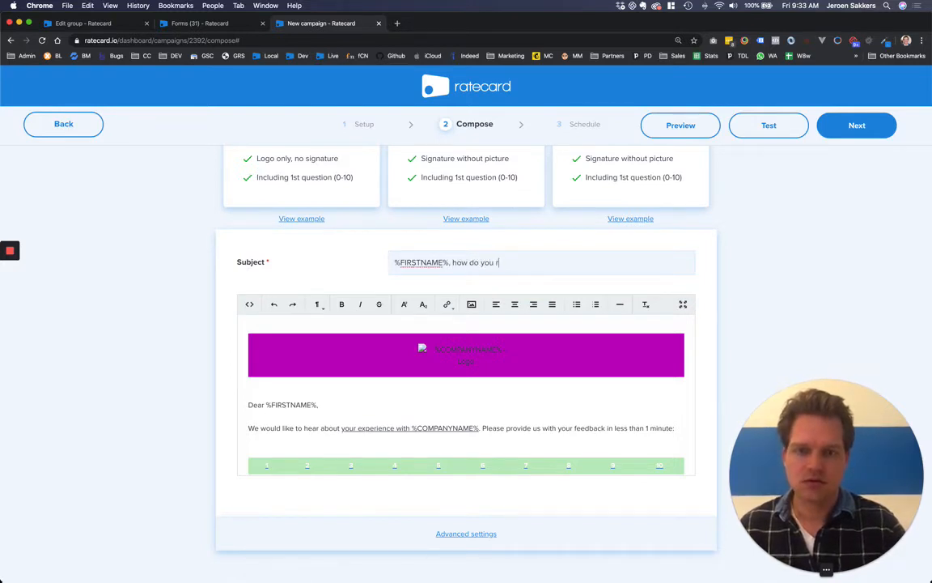
type("ate us?")
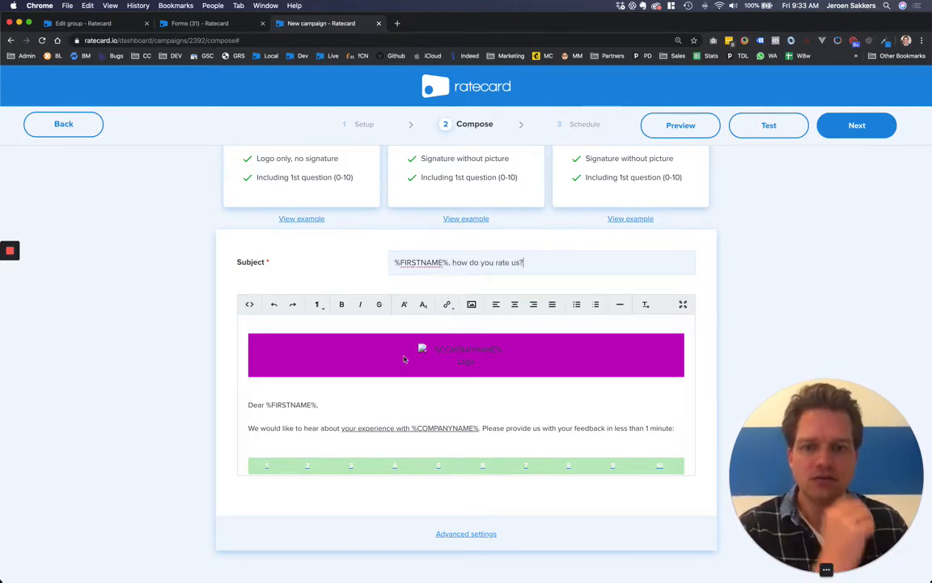
left_click(467, 533)
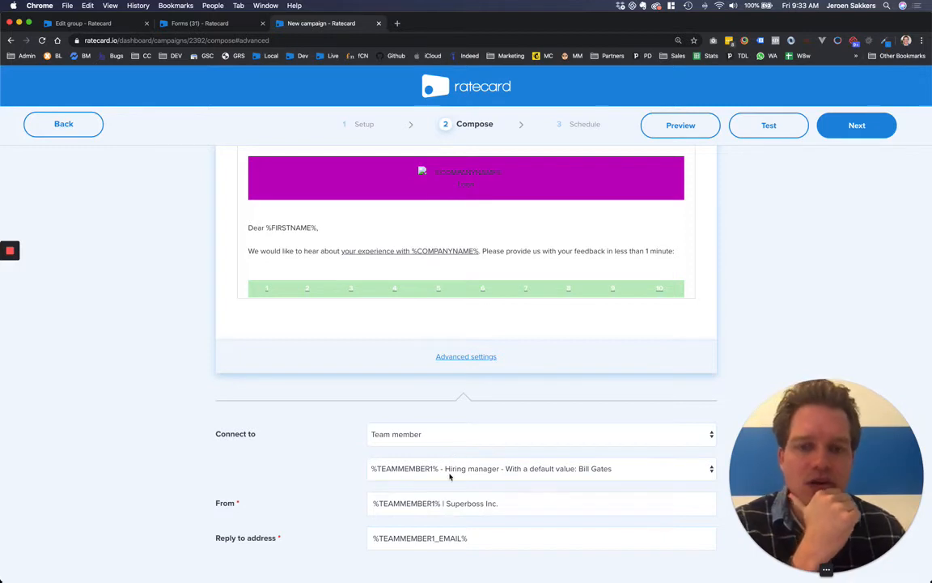
Step: Change the Connect to team member from the hiring manager to %TEAMMEMBER2% - Recruiter
left_click(450, 477)
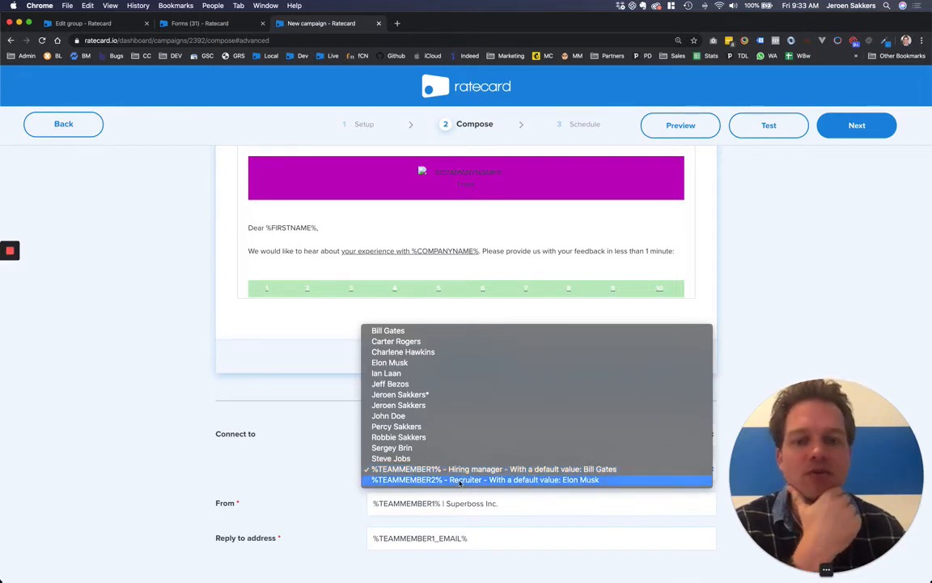
left_click(460, 480)
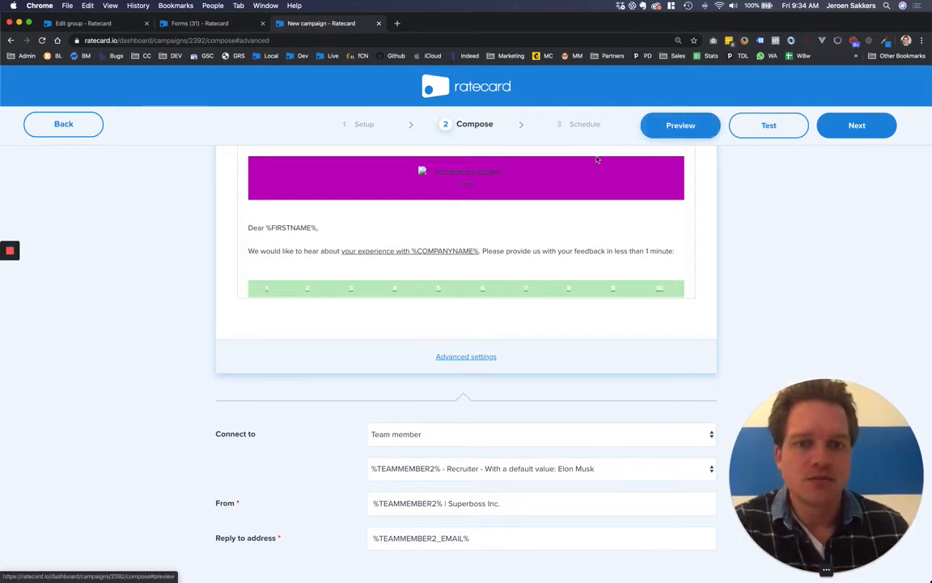
Step: Preview the campaign email, close the preview, and continue to the Schedule step
left_click(675, 125)
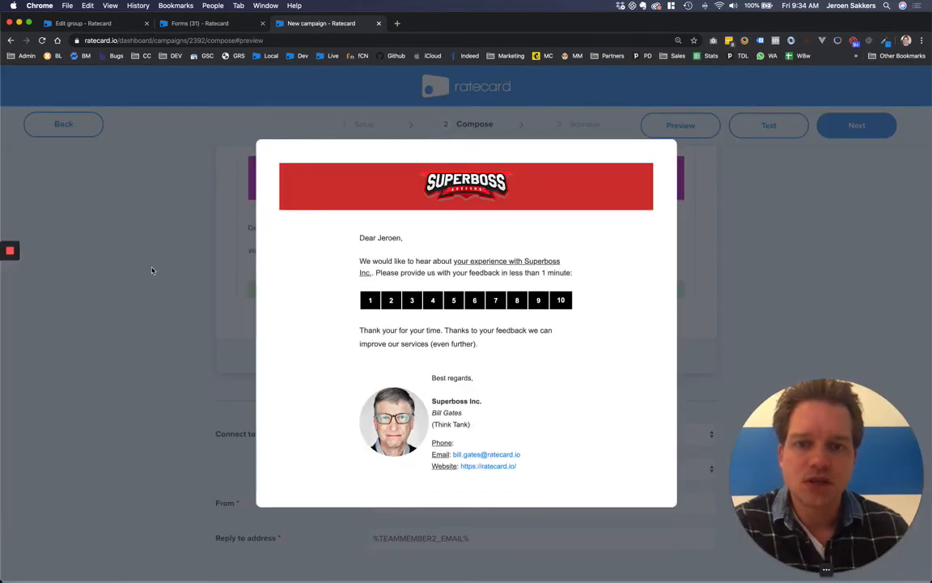
left_click(153, 270)
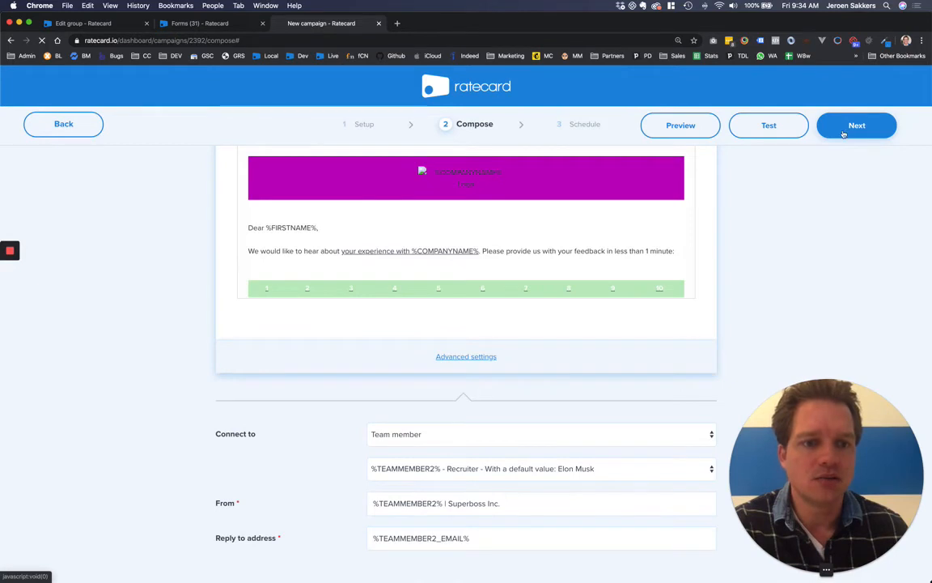
left_click(848, 128)
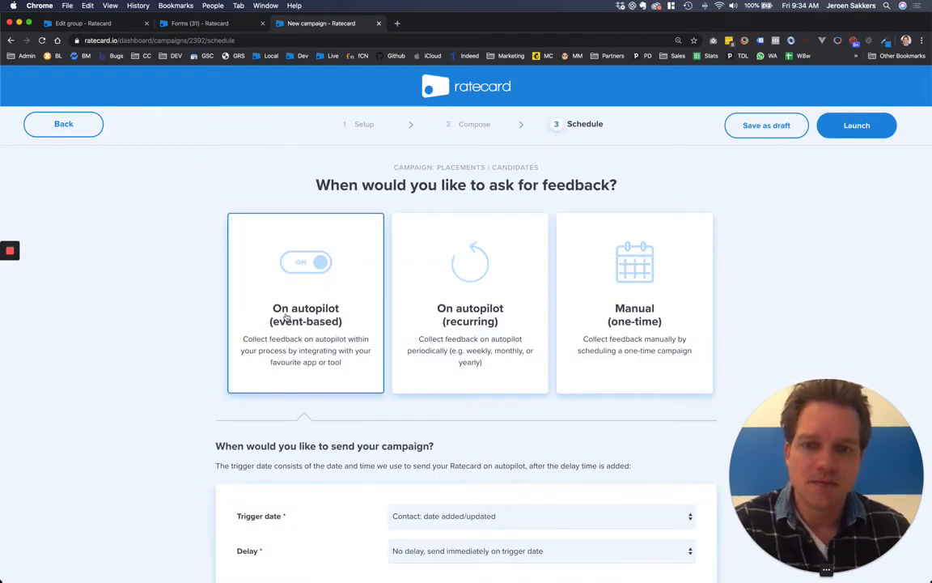
Step: Keep the contact date added/updated trigger with no delay and launch the autopilot campaign
scroll(287, 316, "down", 1)
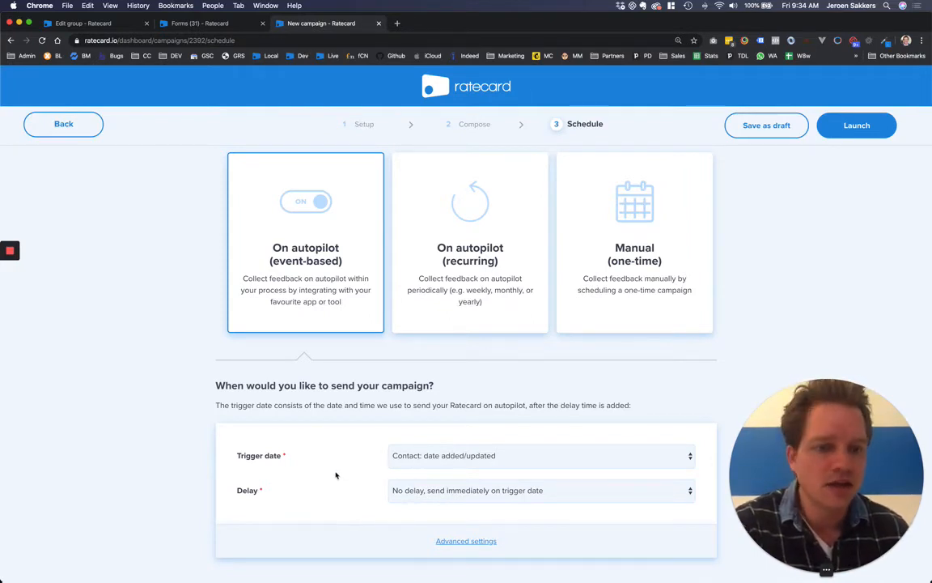
left_click(414, 449)
left_click(441, 455)
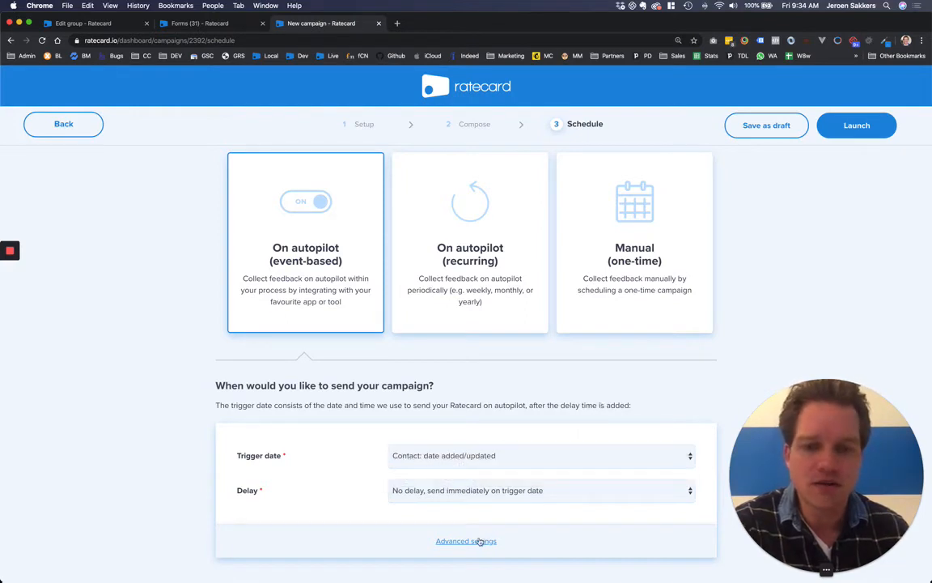
scroll(477, 546, "down", 2)
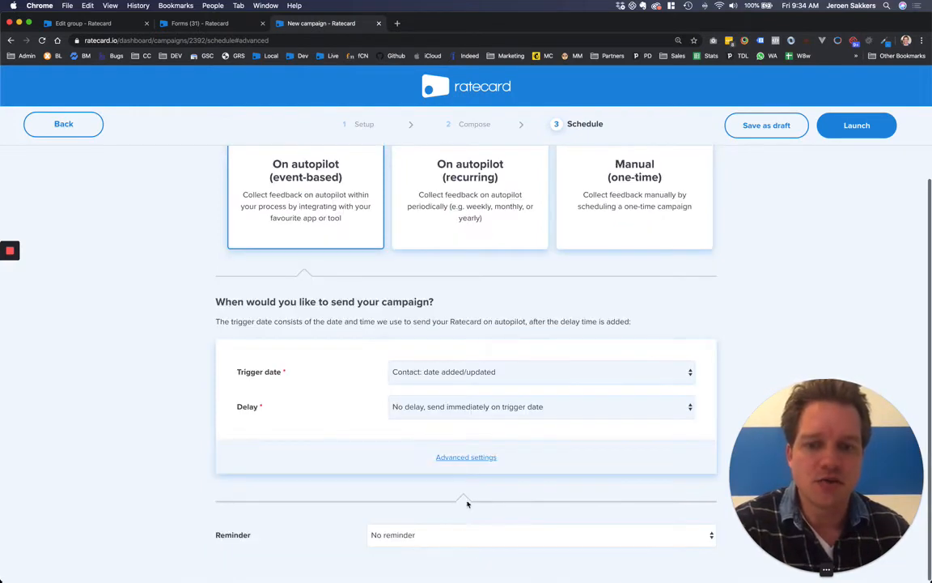
left_click(467, 457)
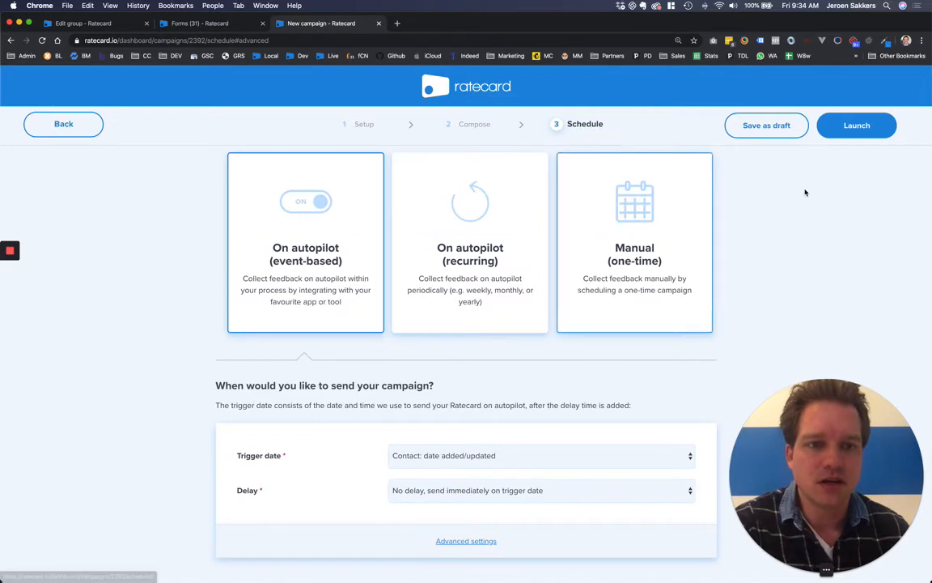
left_click(864, 124)
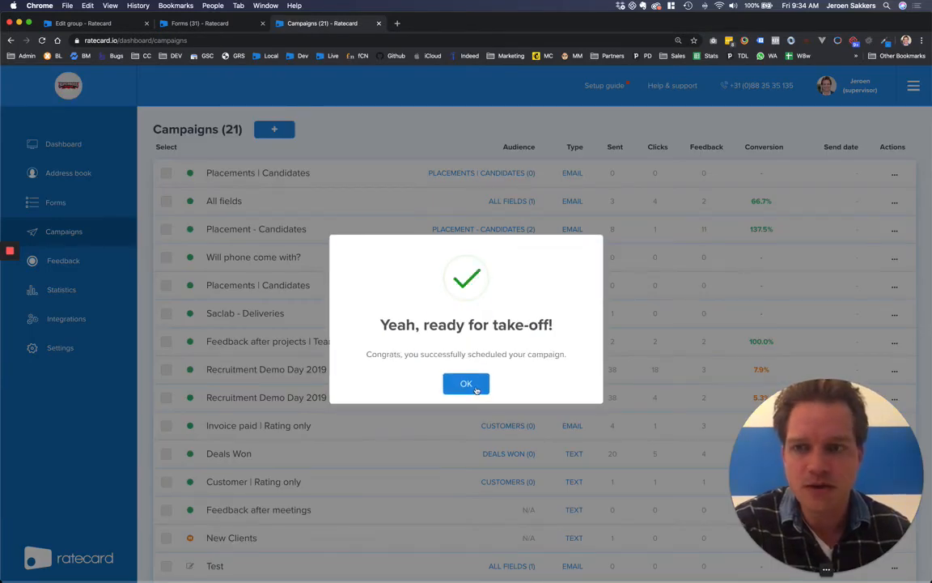
Step: Dismiss the confirmation messages and return to the Placements | Candidates group page
left_click(466, 385)
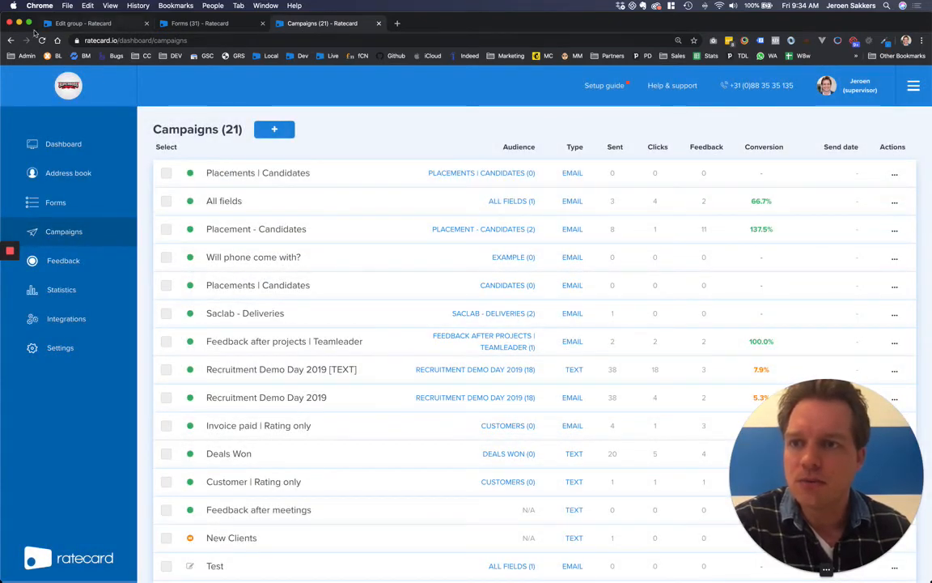
left_click(92, 24)
left_click(12, 40)
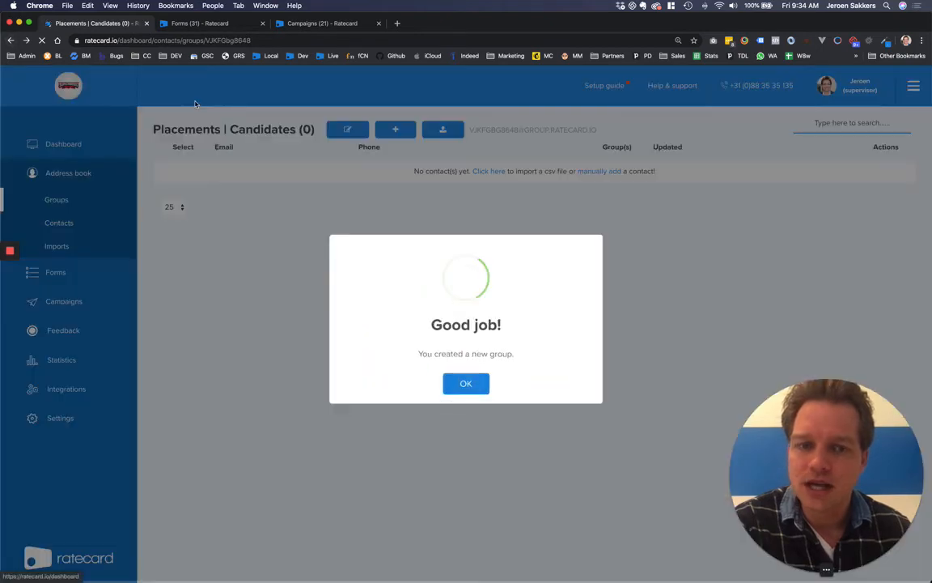
left_click(468, 386)
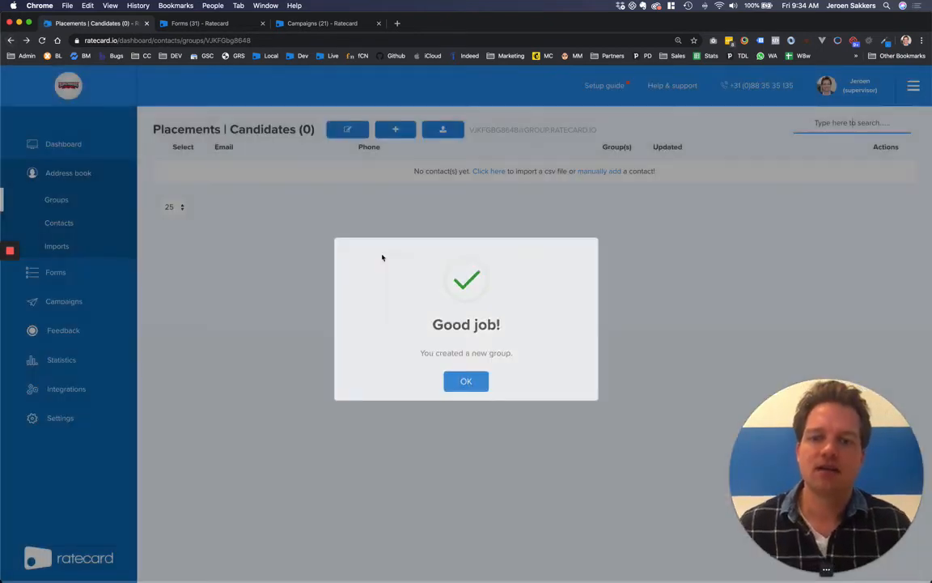
Step: Add a test contact with the contact's first name, last name and e-mail to the group
left_click(395, 129)
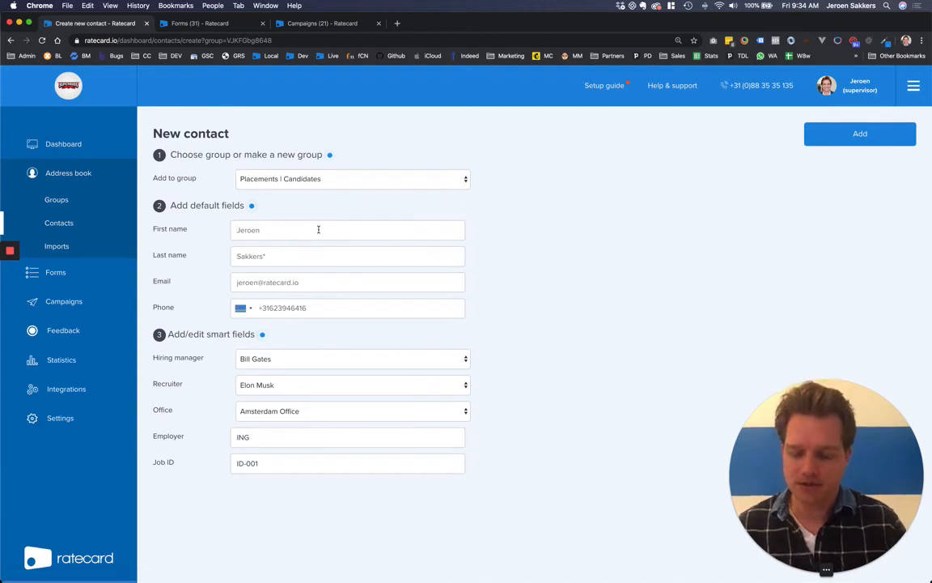
key("Tab")
key("Tab")
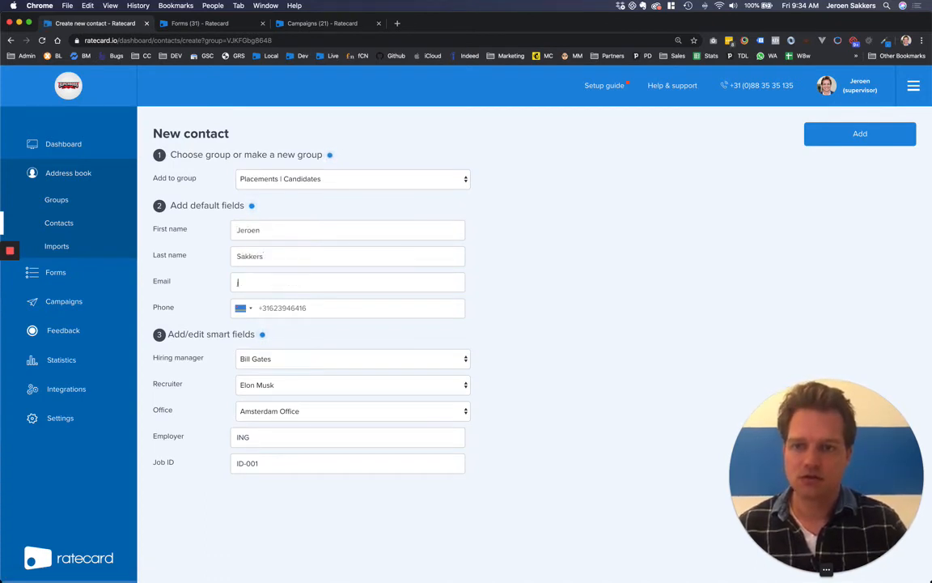
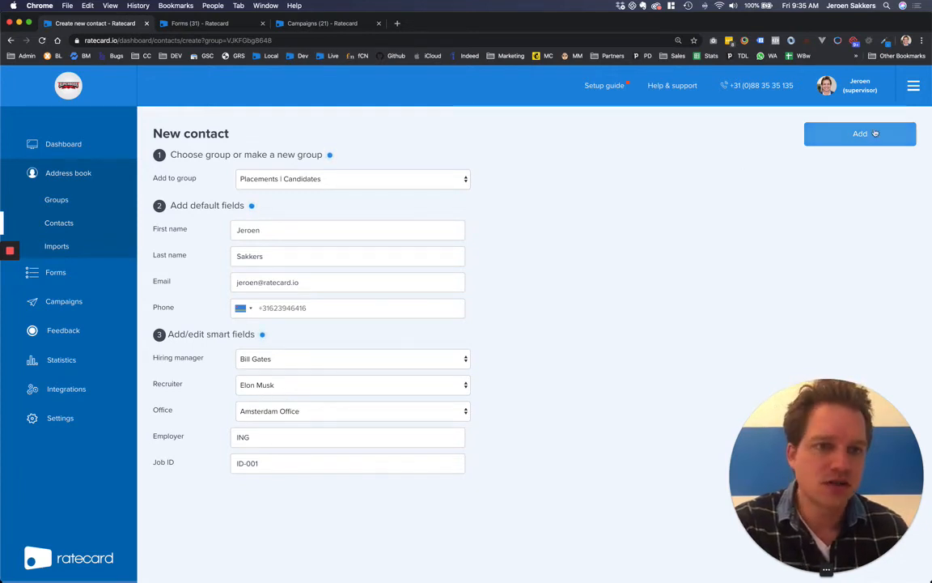
left_click(874, 133)
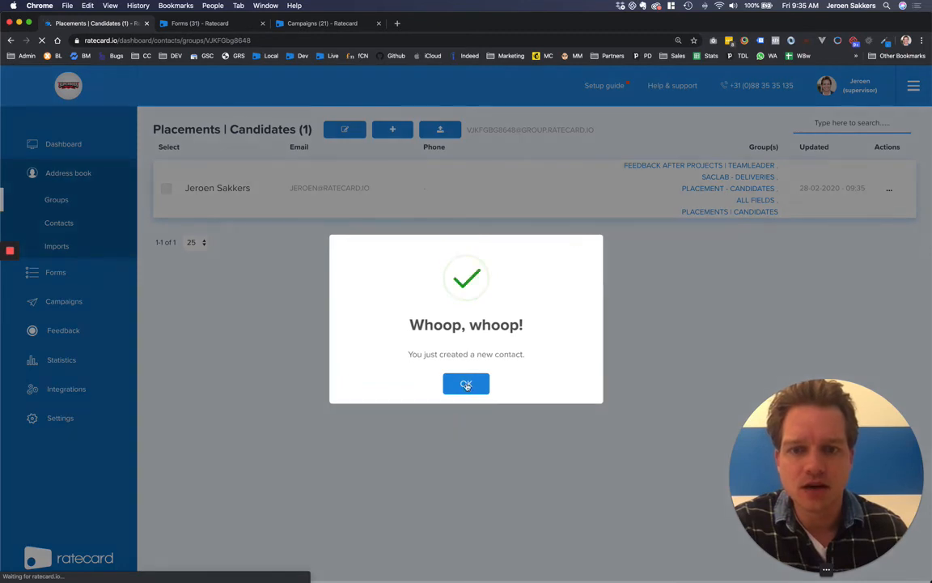
Step: Dismiss the contact-created message and switch to the email client
left_click(466, 385)
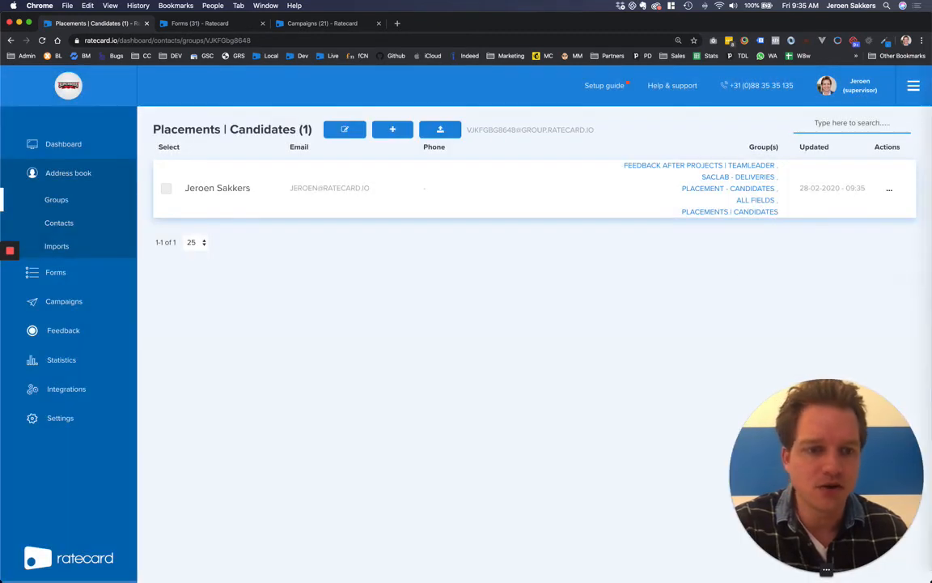
mouse_move(929, 329)
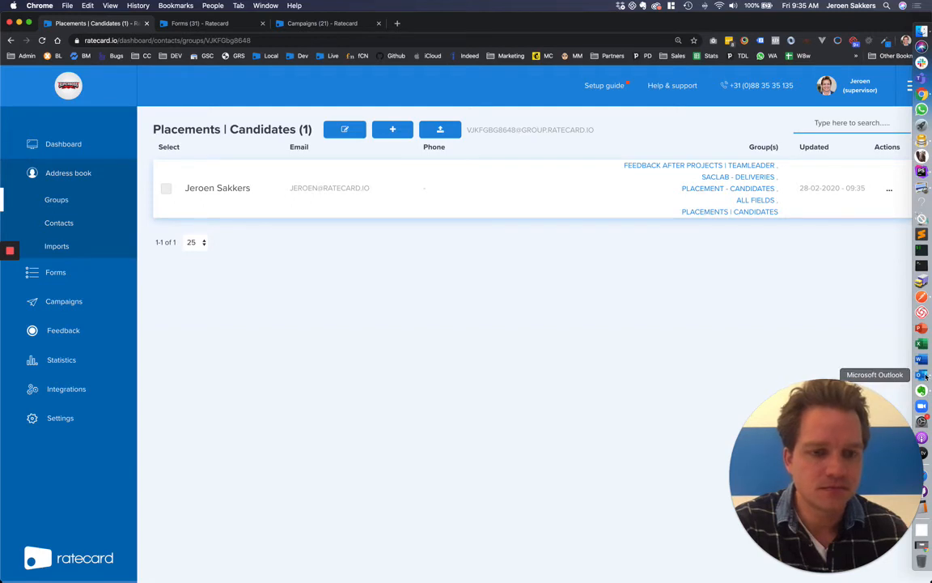
left_click(921, 375)
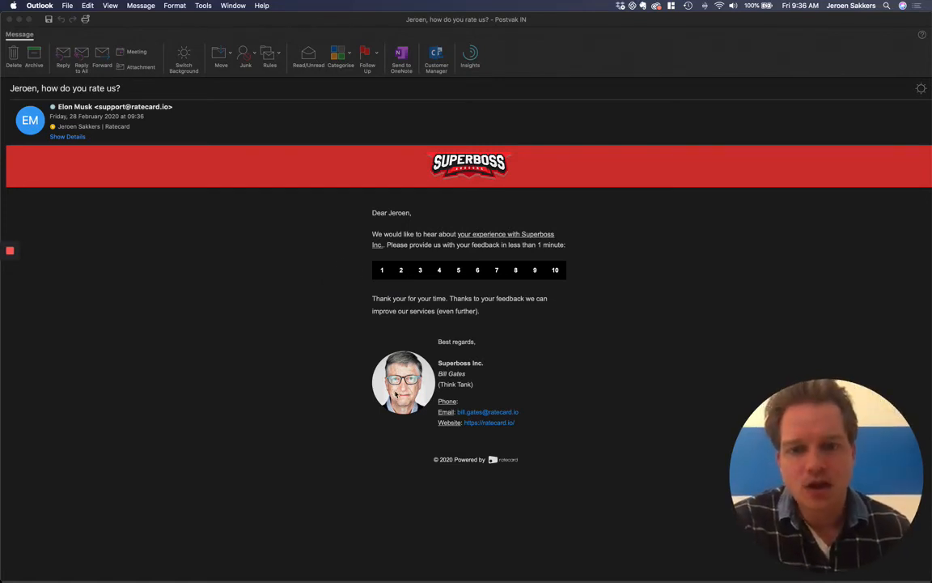
Step: Bring up the 'how do you rate us?' email in Outlook and rate the company 8
left_click(553, 340)
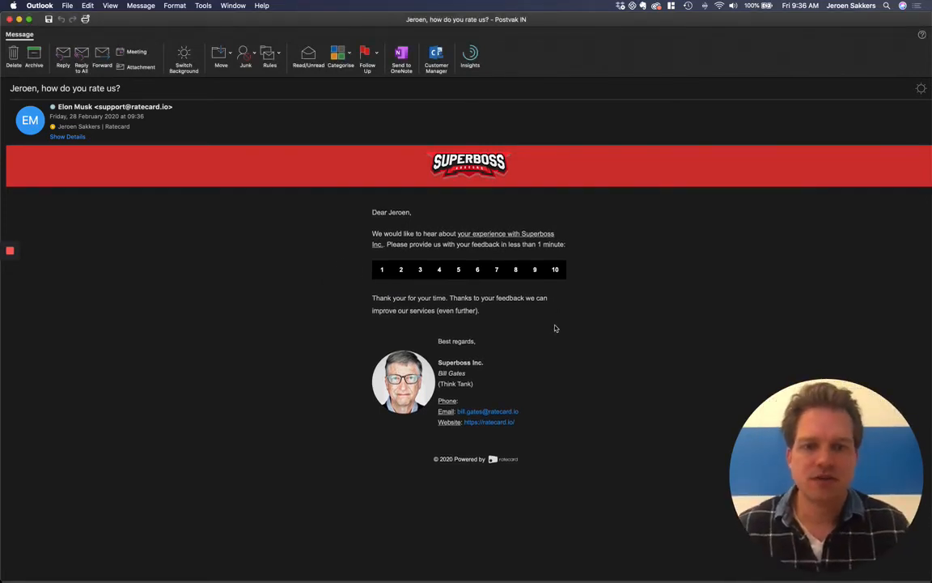
left_click(515, 271)
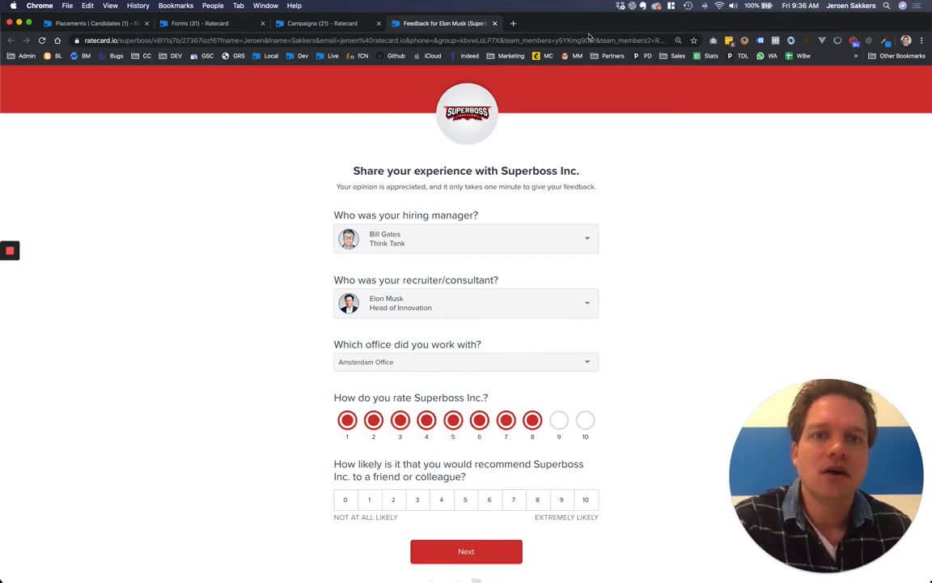
Step: Inspect the feedback form link's parameters, including Employer ING, and reload the form
left_click(606, 38)
key("Right")
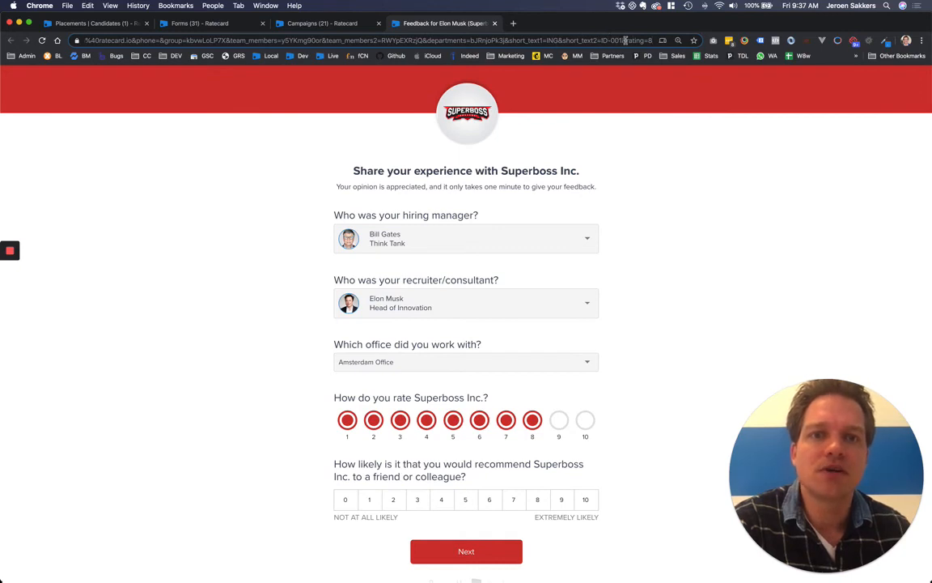
double_click(552, 40)
key("Return")
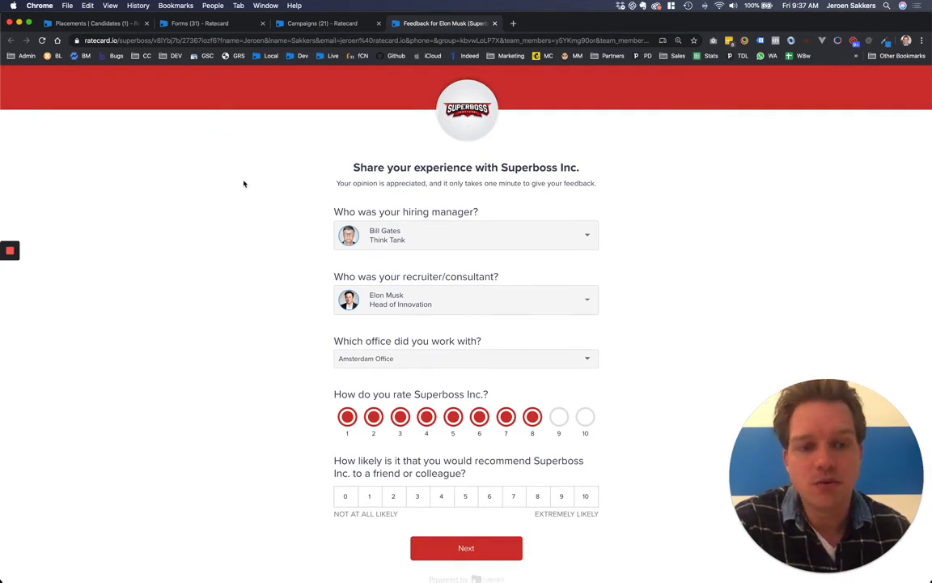
scroll(243, 184, "down", 2)
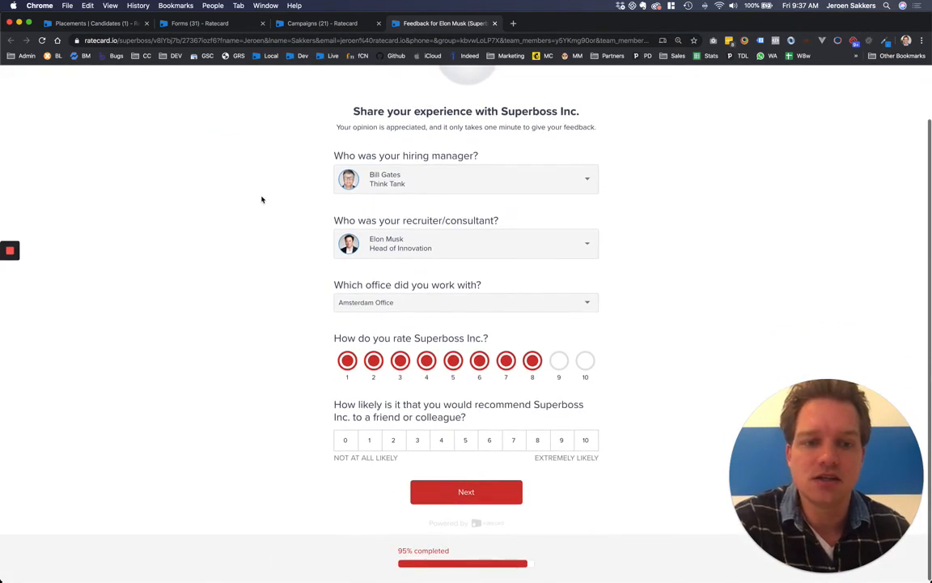
scroll(466, 392, "up", 2)
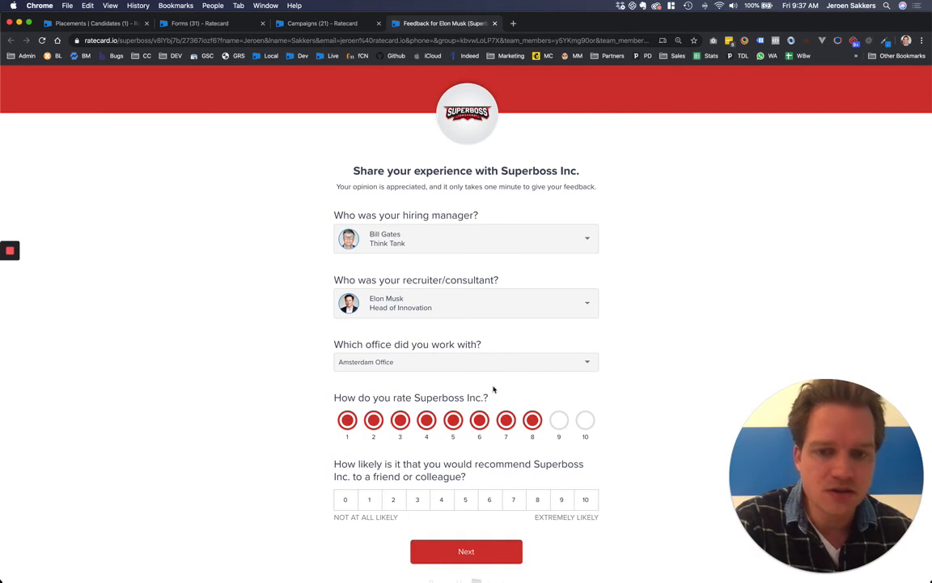
Step: Give a recommendation score of 9 and submit the feedback form
left_click(561, 499)
left_click(485, 549)
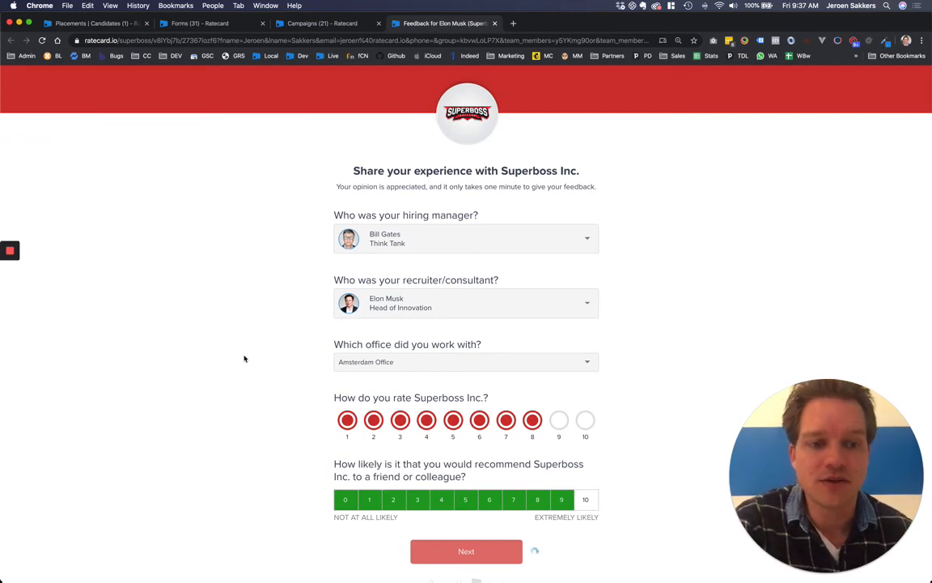
mouse_move(10, 252)
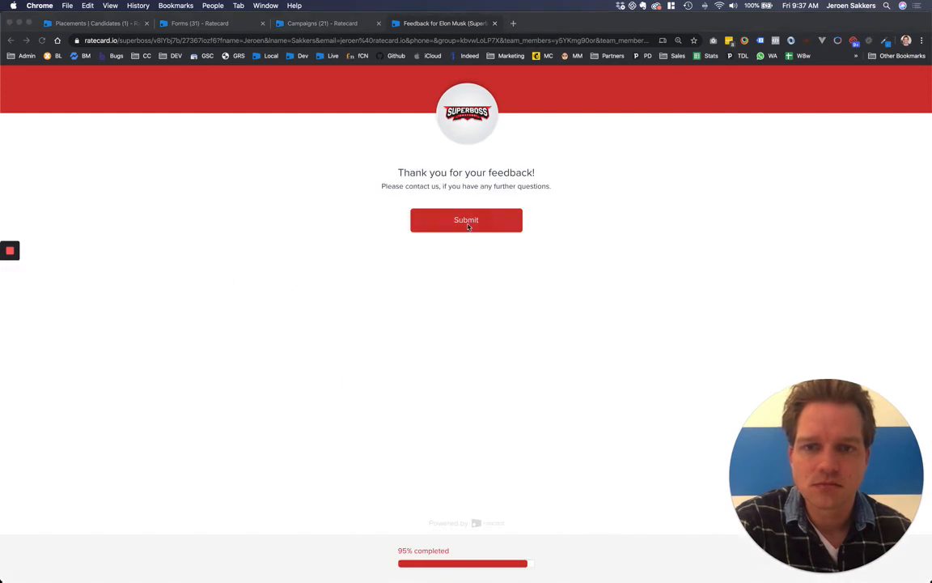
left_click(475, 221)
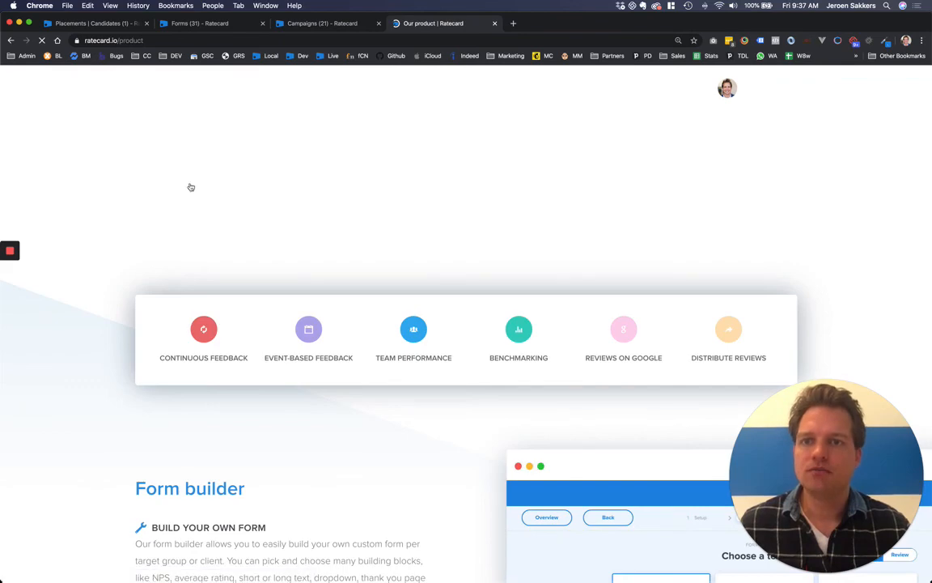
Step: Close the product tab and open the newest entry in the Feedback list
key("super+w")
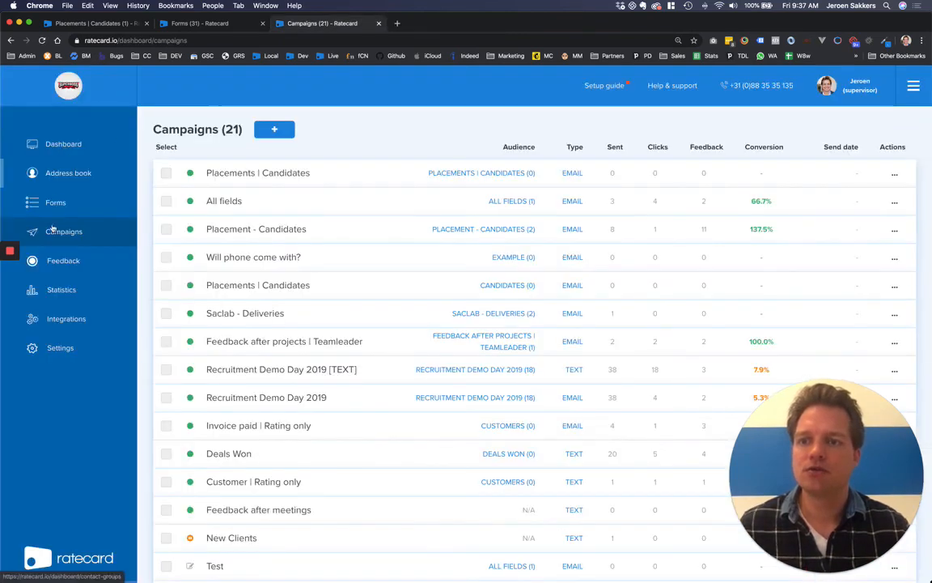
left_click(53, 269)
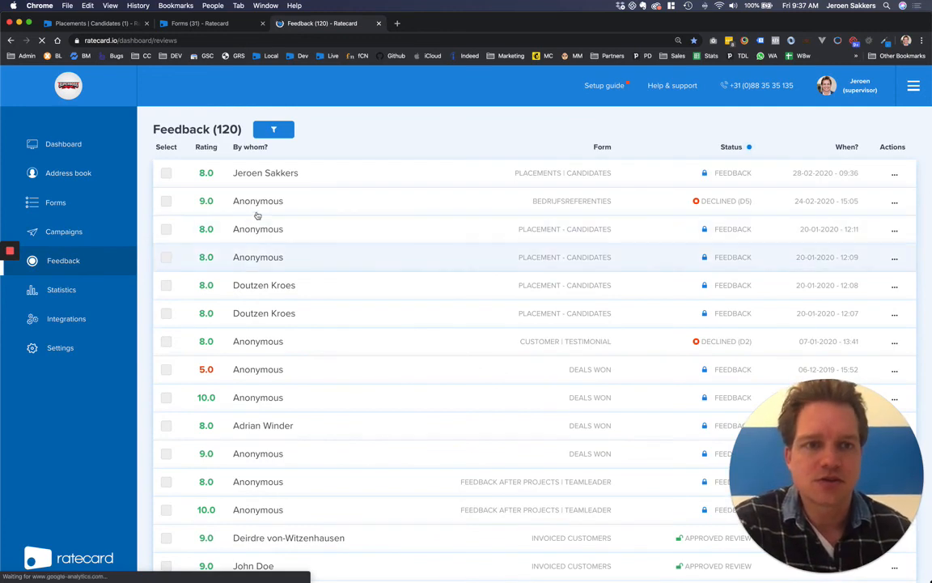
left_click(190, 172)
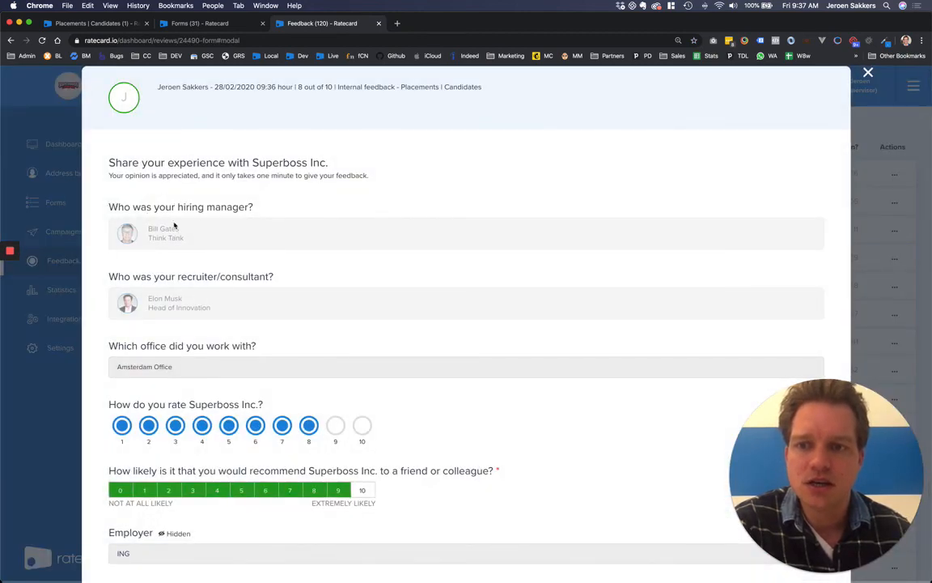
Step: Scroll the feedback details to reveal the hidden Employer ING and Job ID ID-001 fields
scroll(241, 303, "down", 2)
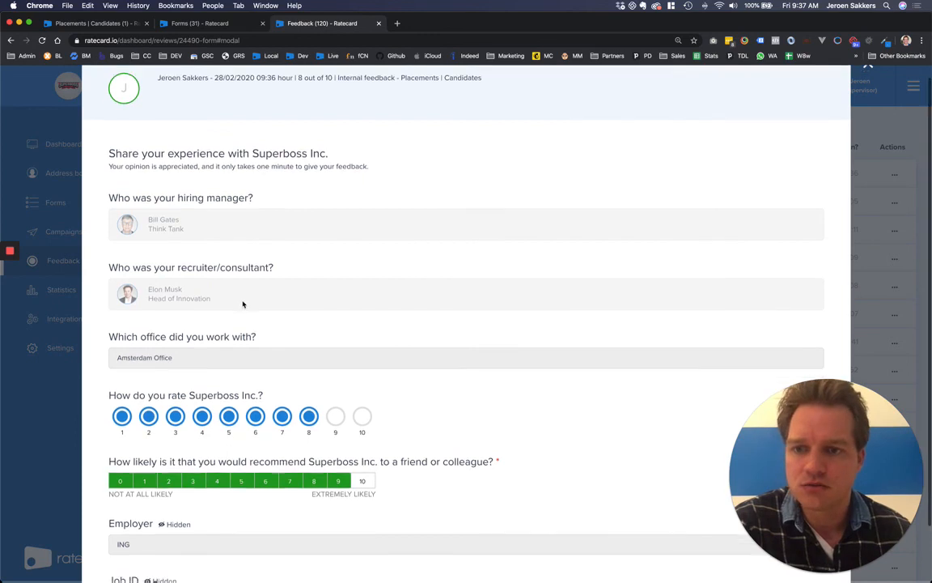